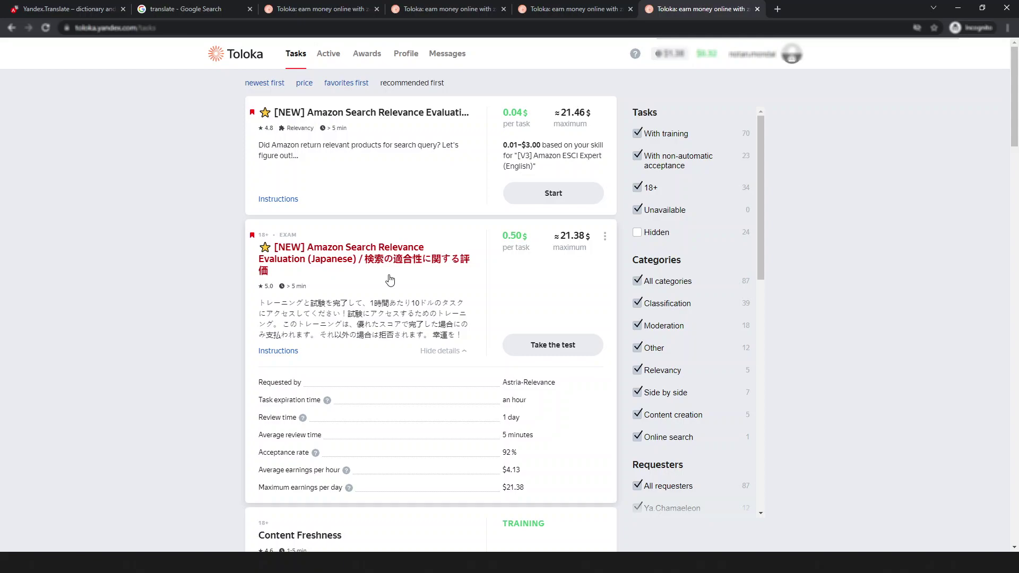
- Expand the English Amazon Search Relevance Evaluation task's details and review them alongside the Japanese version's
click(366, 157)
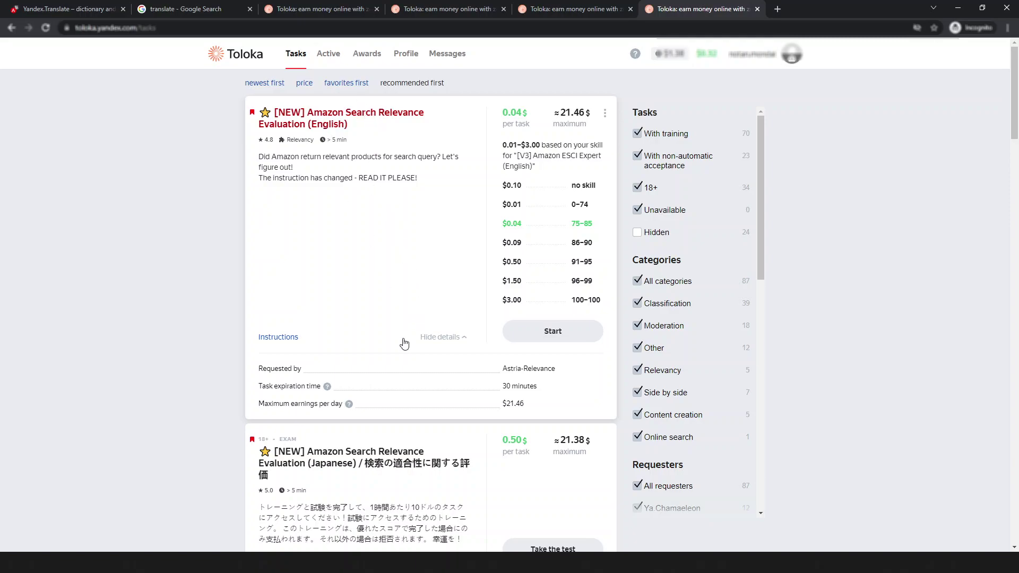
scroll(345, 281, down, 3)
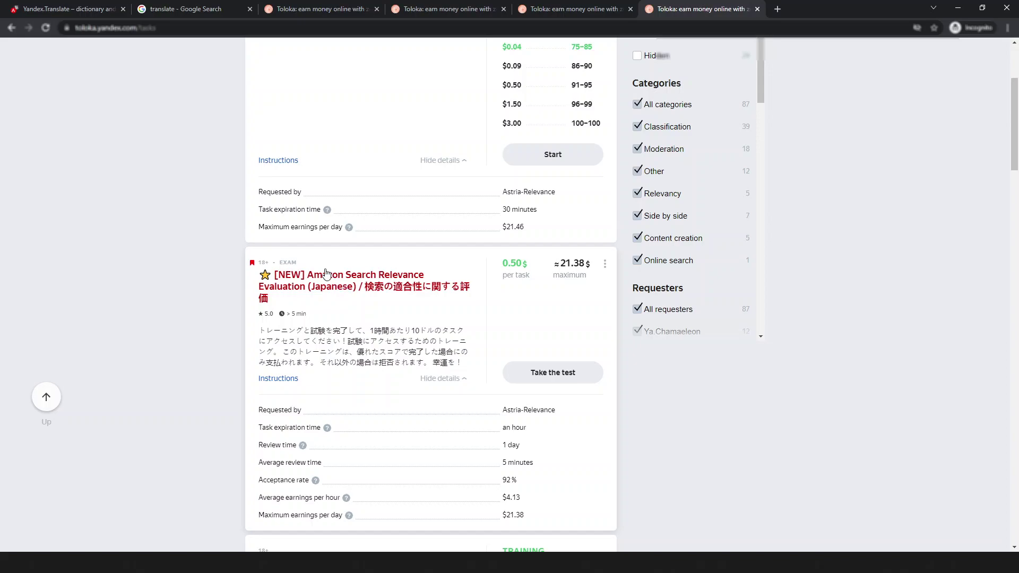
scroll(329, 281, down, 3)
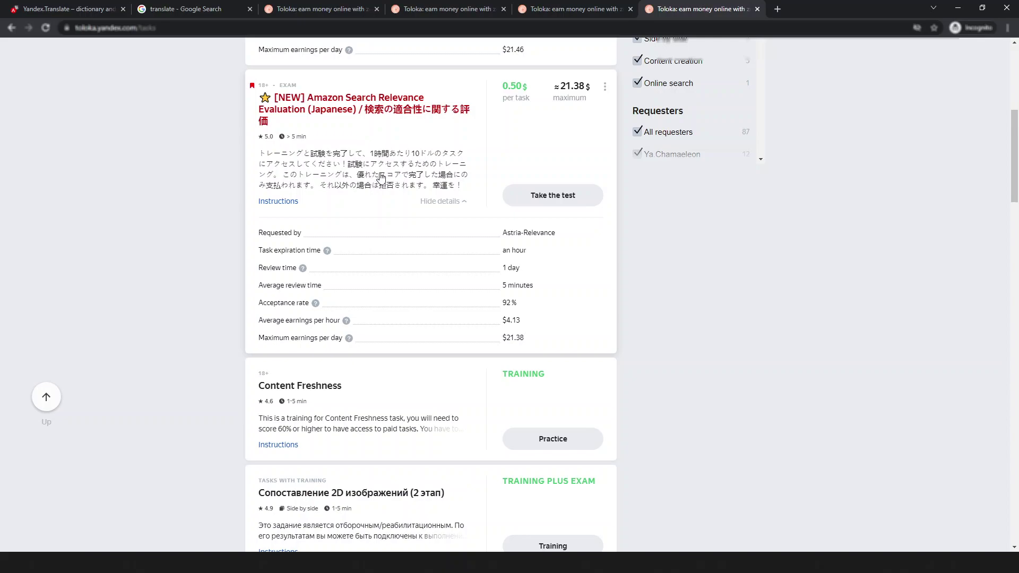
- Read the inbox notification about the assigned quiz_JP skill, and return to the task list
click(333, 7)
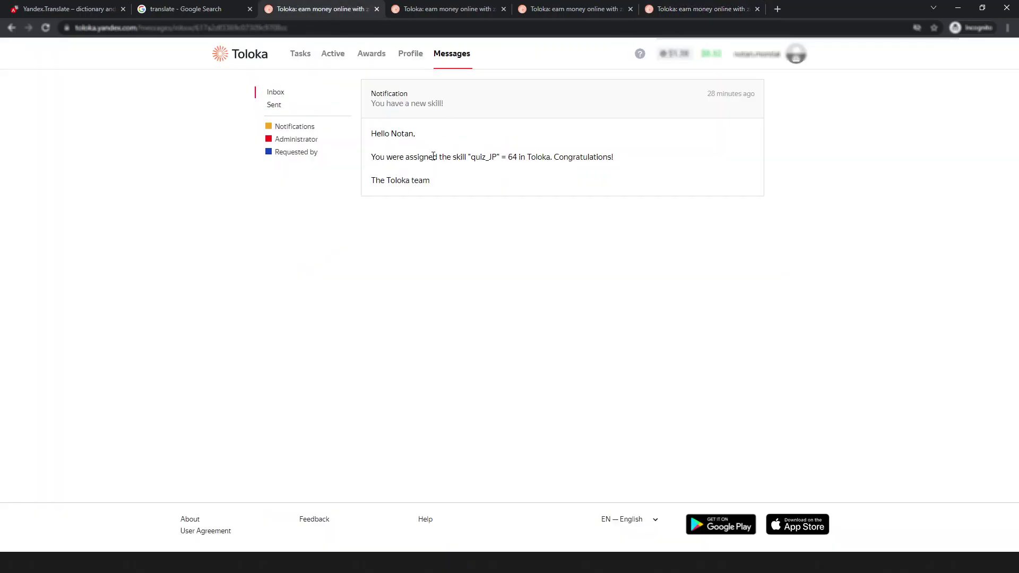
drag(471, 157, 517, 163)
drag(510, 158, 517, 158)
click(520, 158)
click(685, 4)
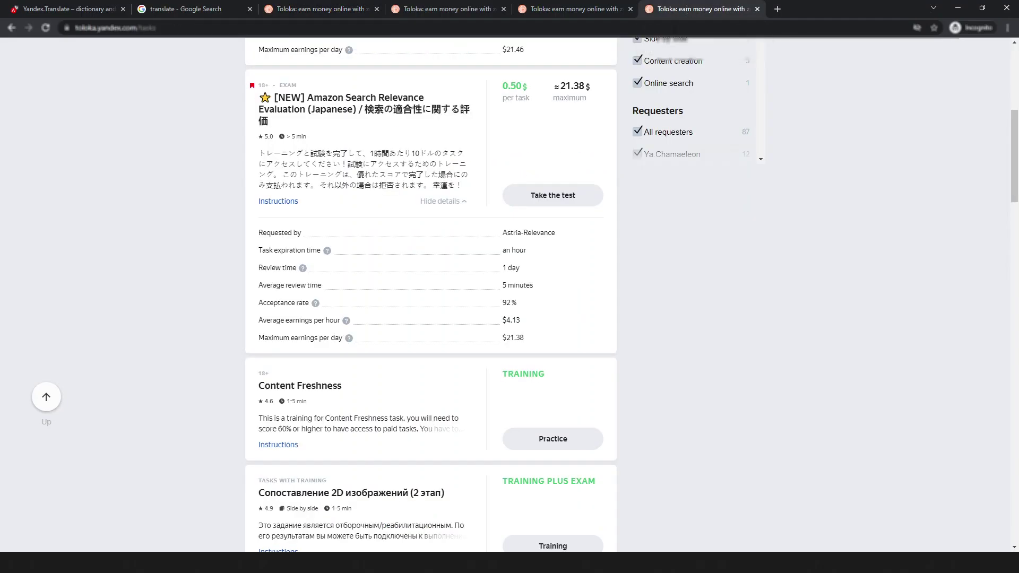
- Switch to the Japanese Amazon relevance training task and dismiss its notification banner
click(543, 5)
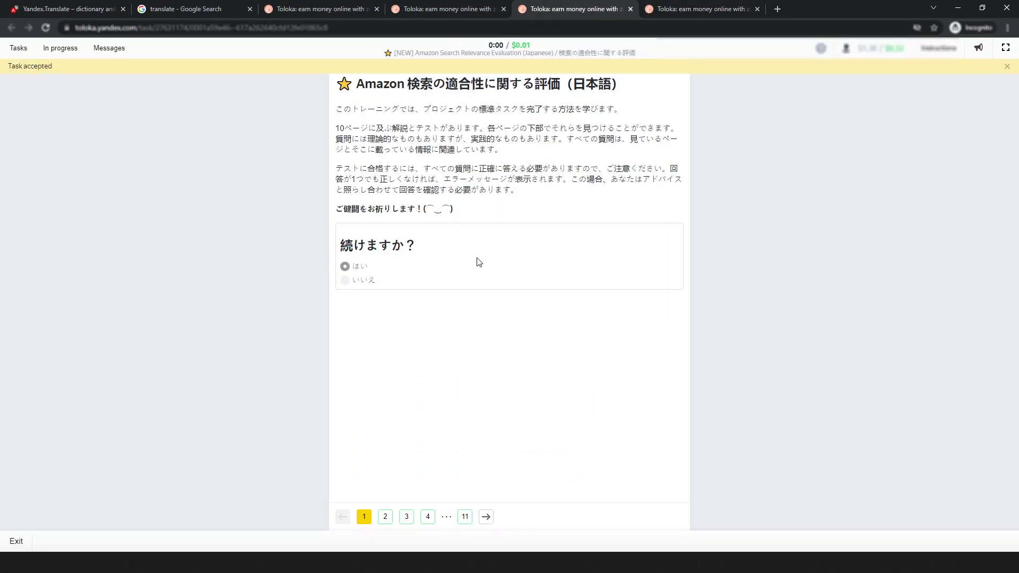
click(1008, 68)
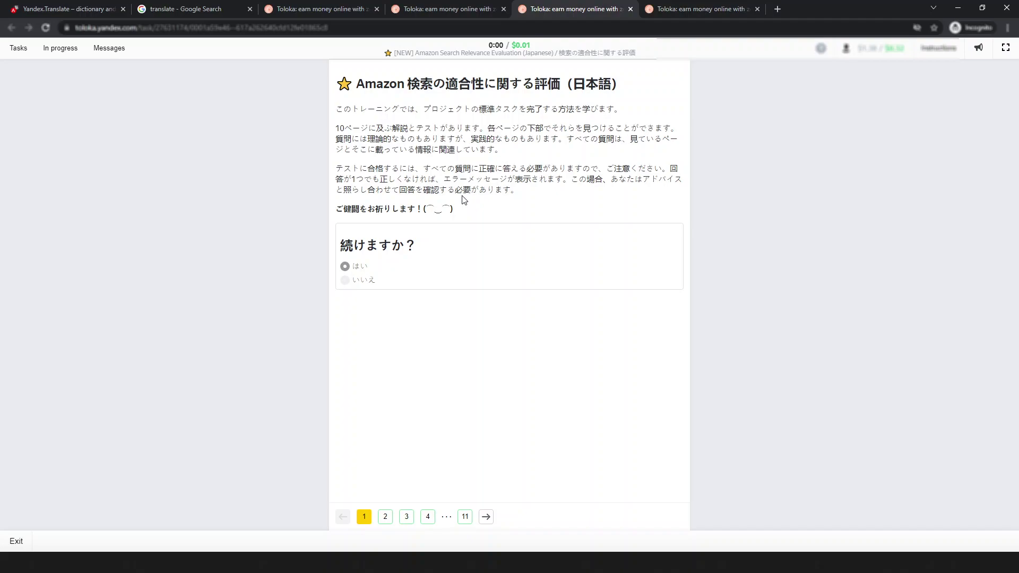
right_click(269, 169)
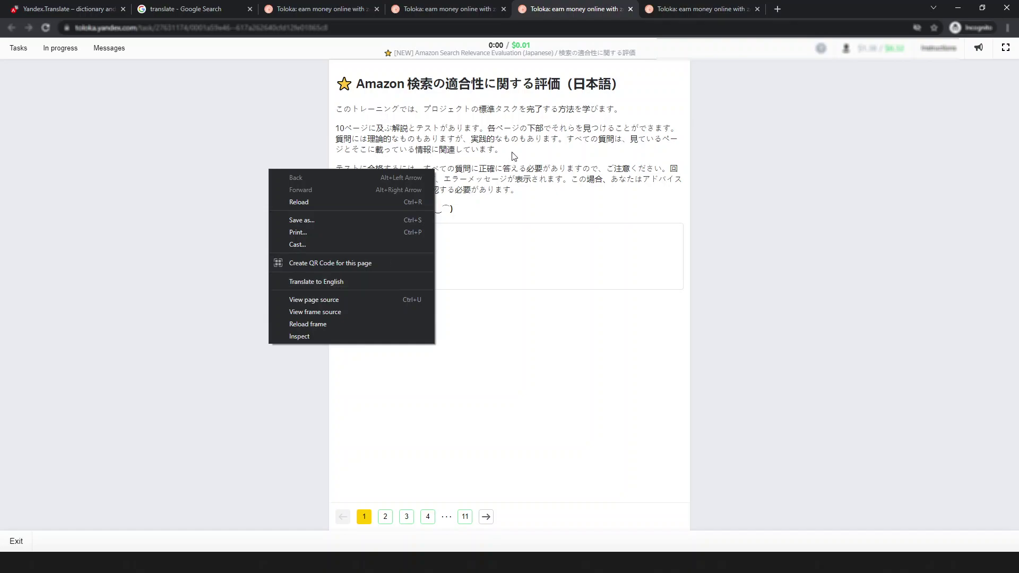
click(246, 117)
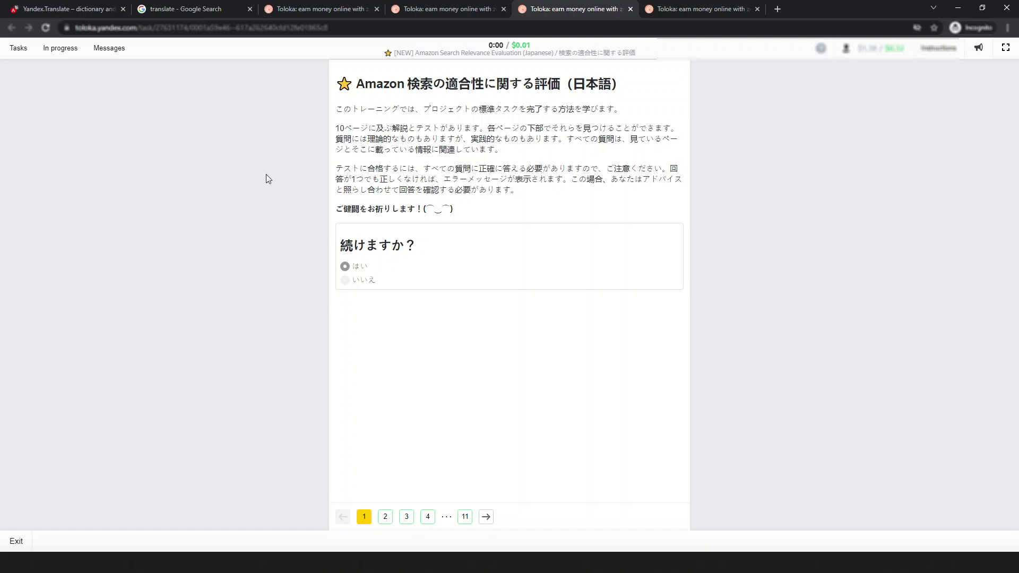
- Switch to Yandex Translate, clear its previous Japanese text, and look at Google's translator as an alternative
key(ctrl+1)
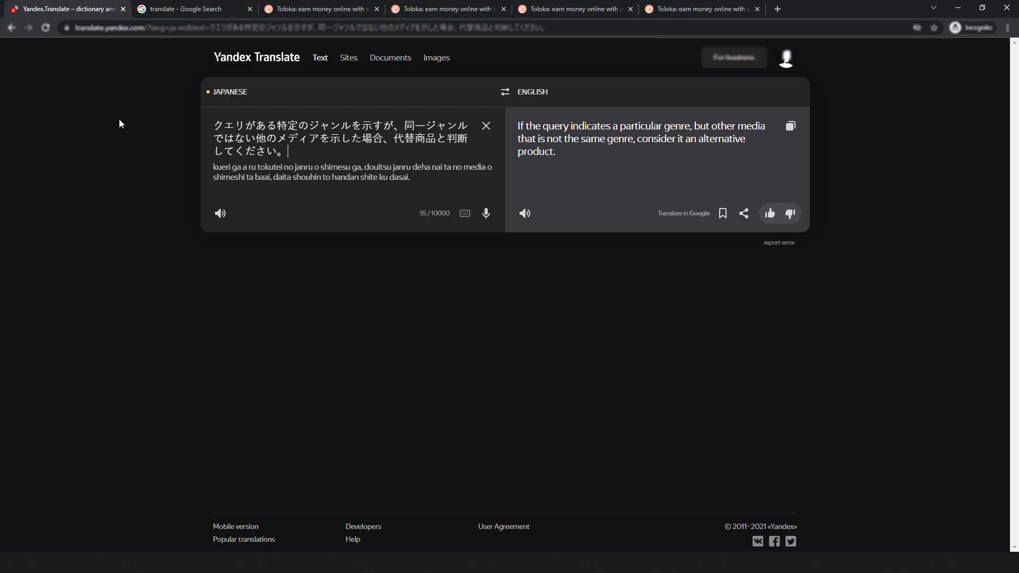
click(267, 59)
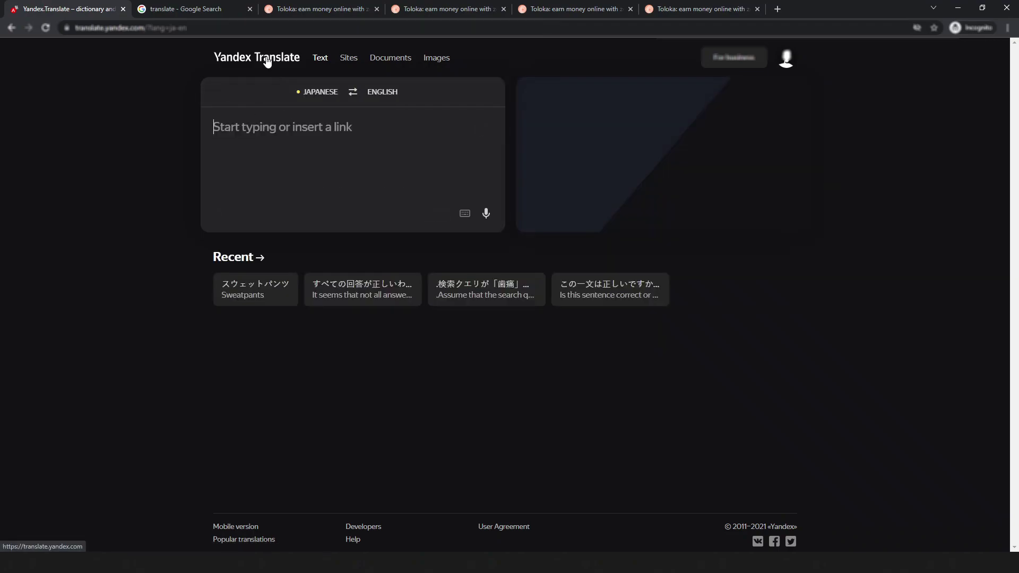
click(202, 6)
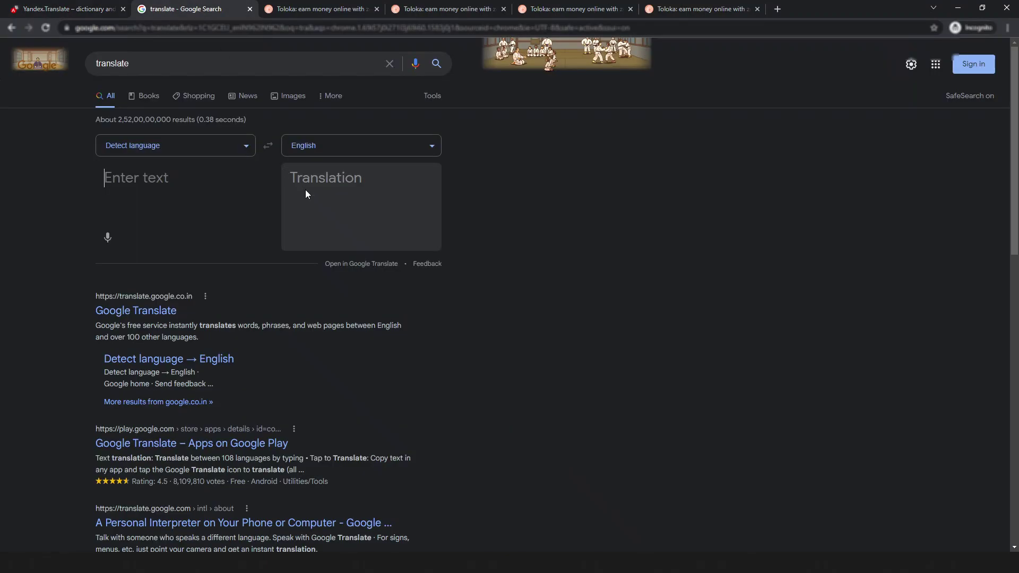
click(79, 6)
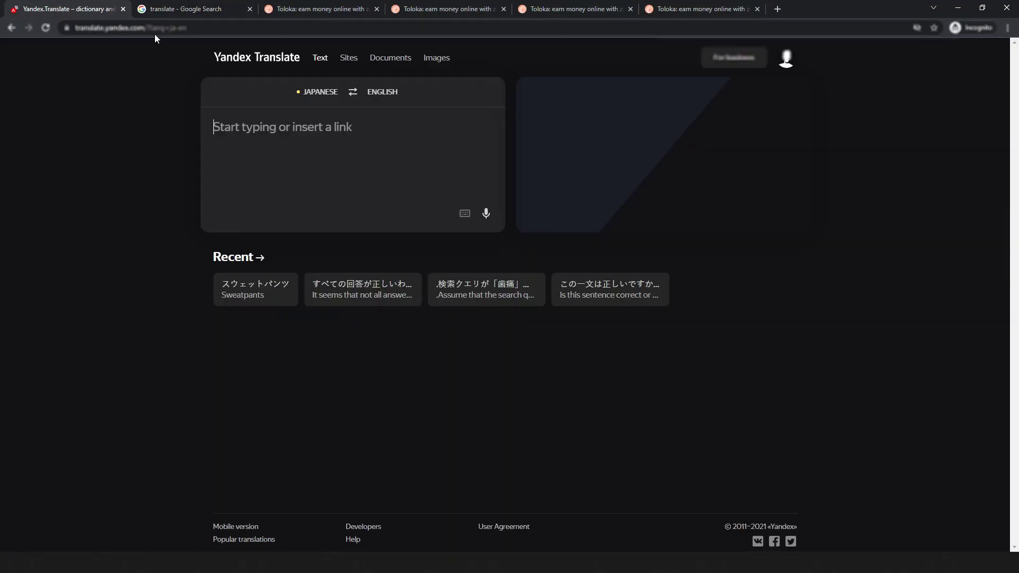
- Copy the training page's heading, introduction and question, and translate them from Japanese to English in Yandex Translate
click(578, 9)
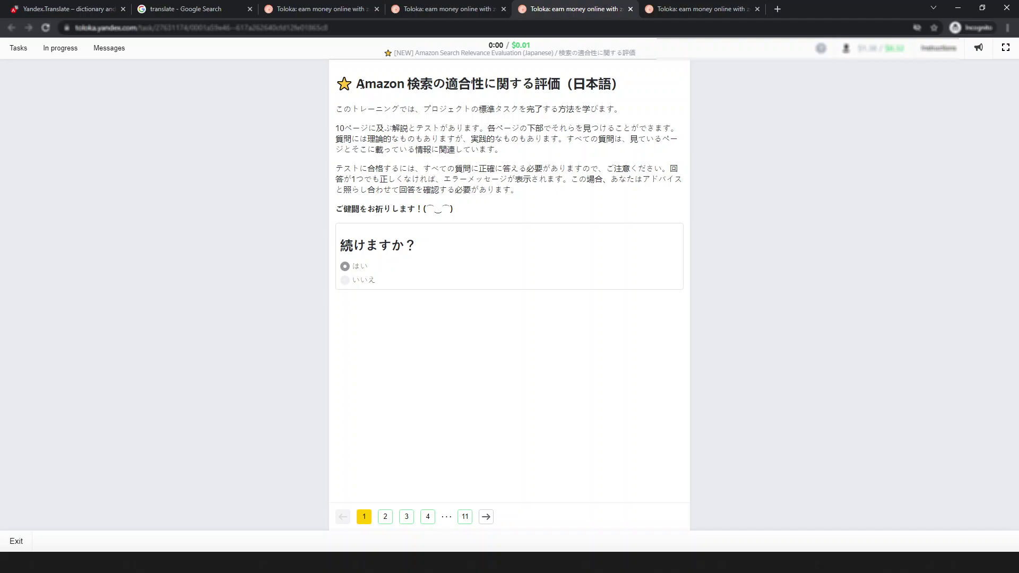
drag(358, 84, 464, 222)
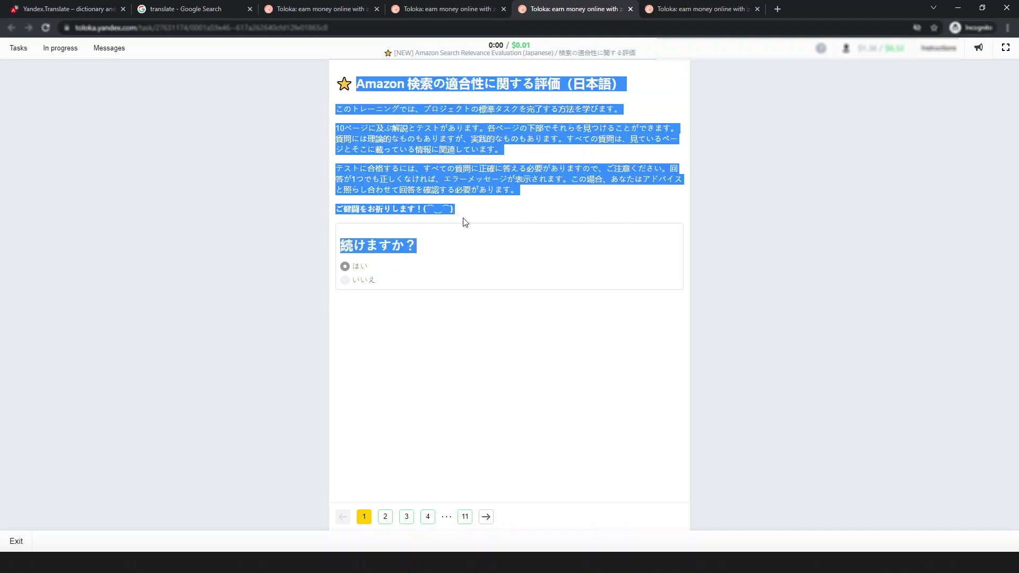
right_click(450, 134)
click(477, 143)
click(88, 5)
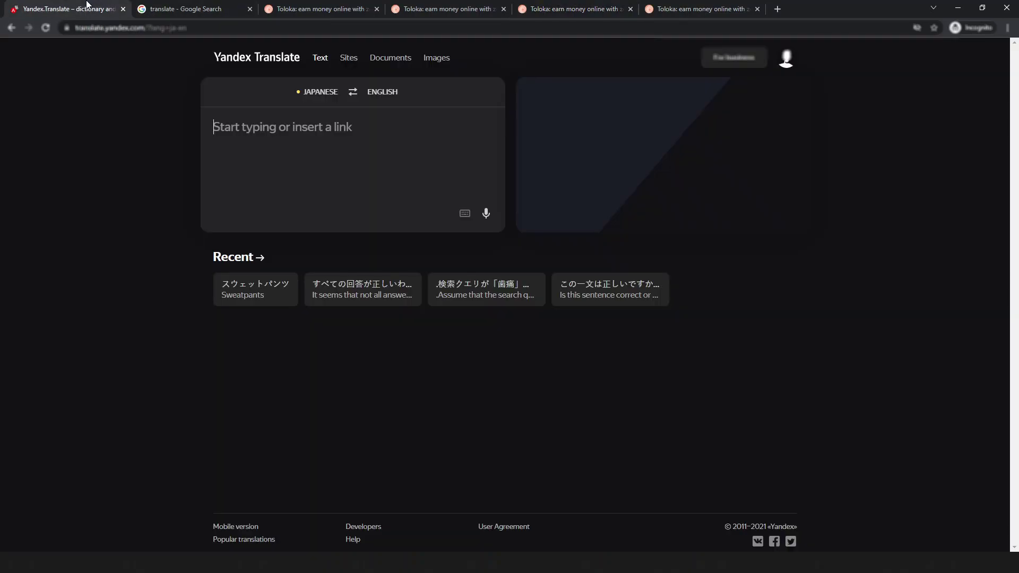
right_click(335, 138)
click(350, 222)
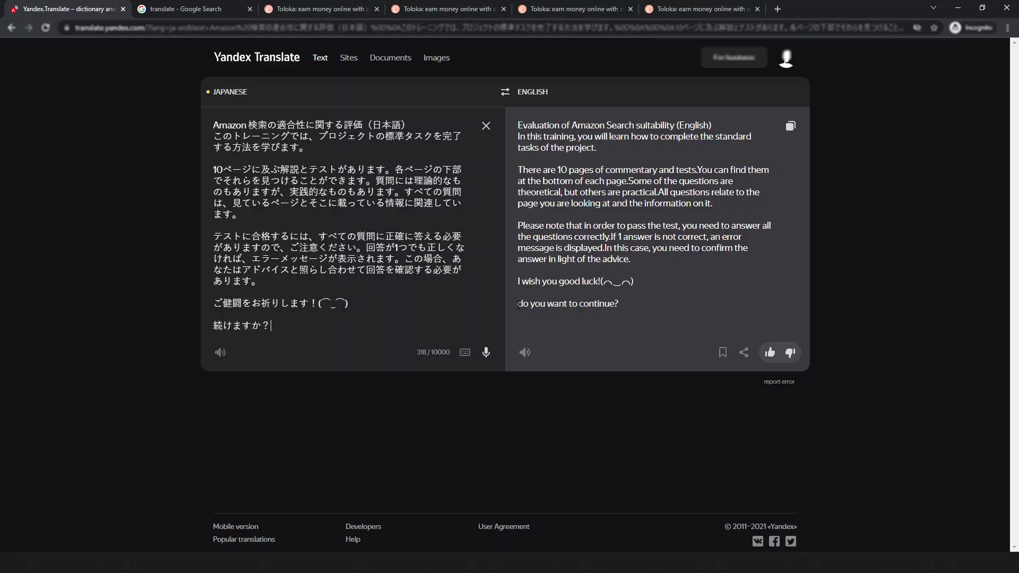
mouse_move(518, 305)
mouse_down()
mouse_move(631, 306)
mouse_move(531, 305)
mouse_up()
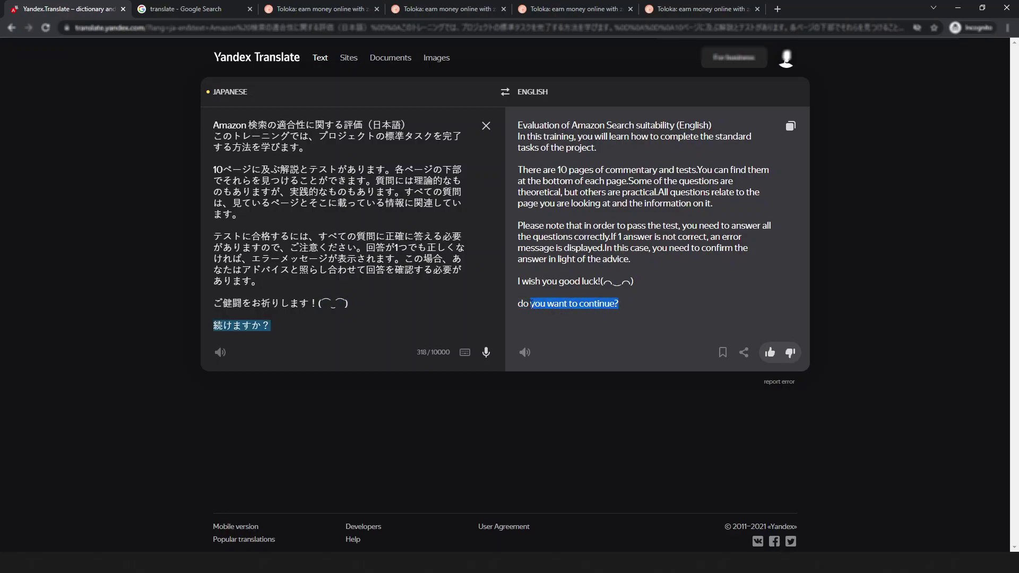
click(579, 303)
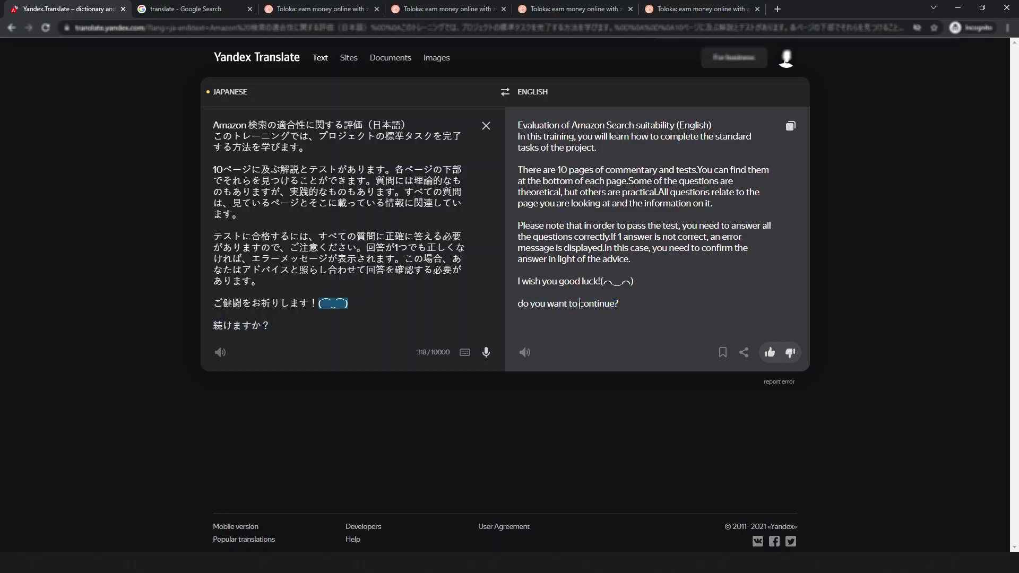
- Return to the Toloka training page and try to select the text of the question 続けますか？ and its はい and いいえ options
click(572, 5)
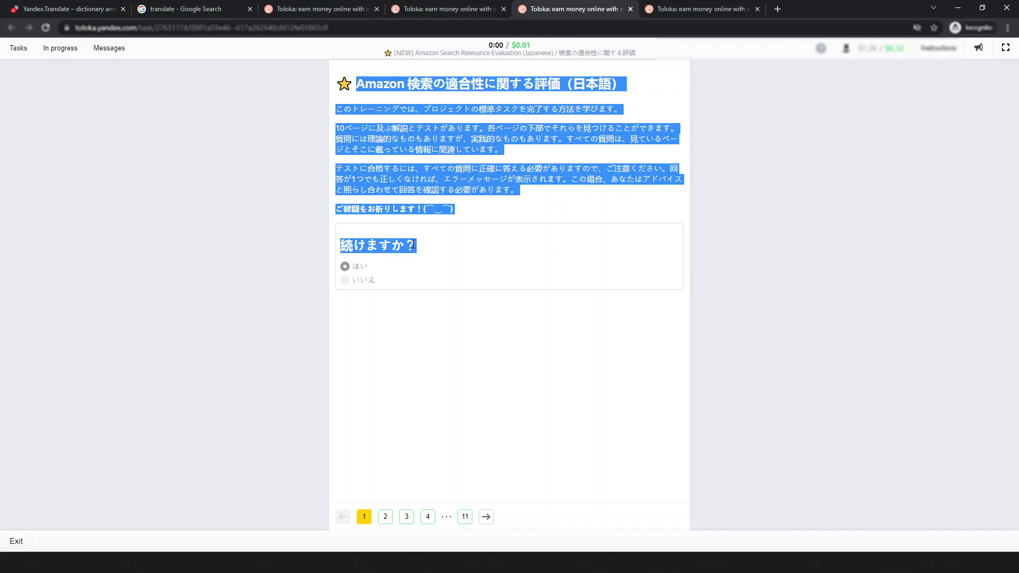
drag(419, 247, 336, 75)
click(382, 284)
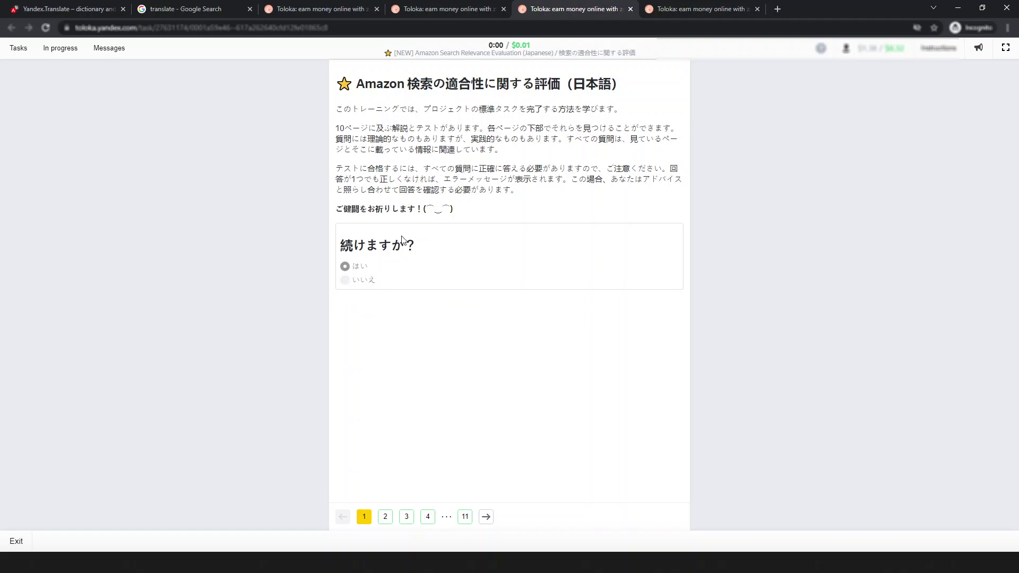
drag(341, 261, 382, 284)
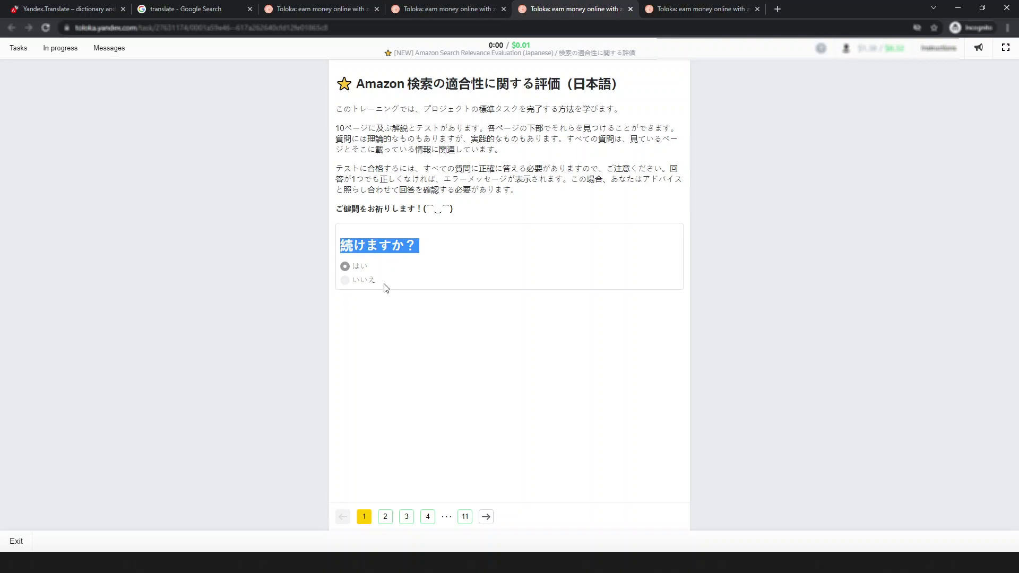
drag(350, 247, 392, 243)
click(415, 248)
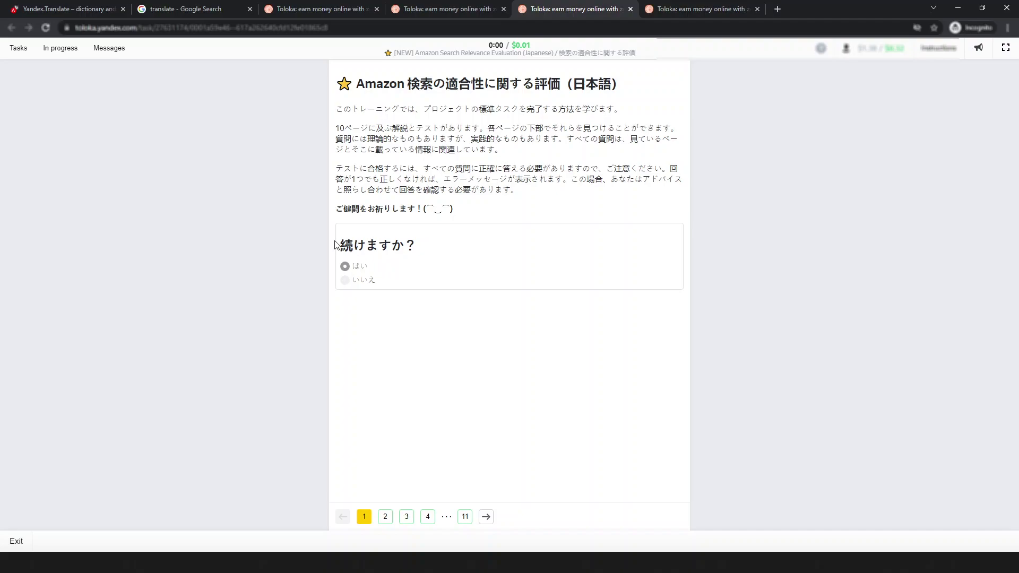
drag(340, 245, 407, 246)
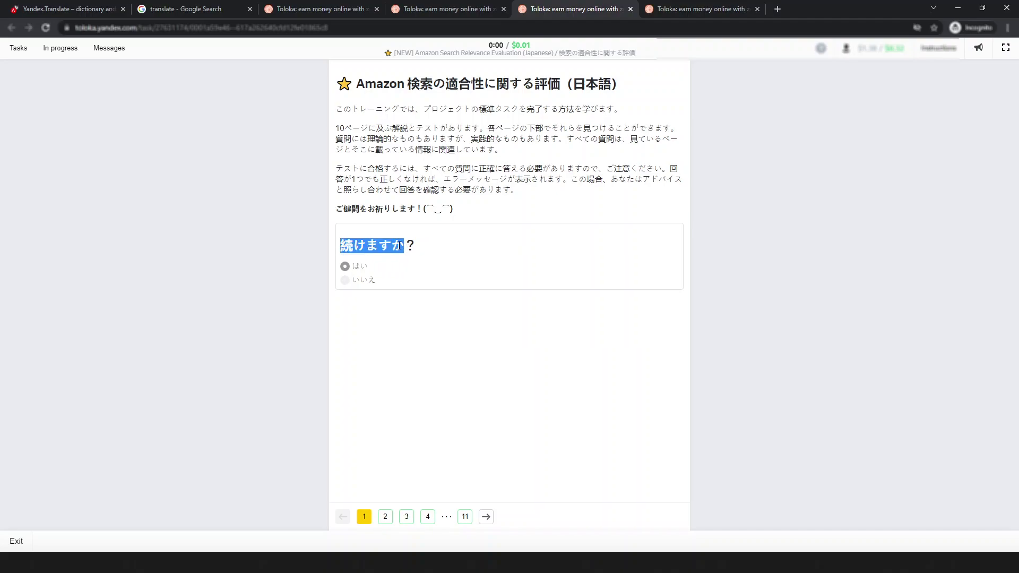
click(399, 246)
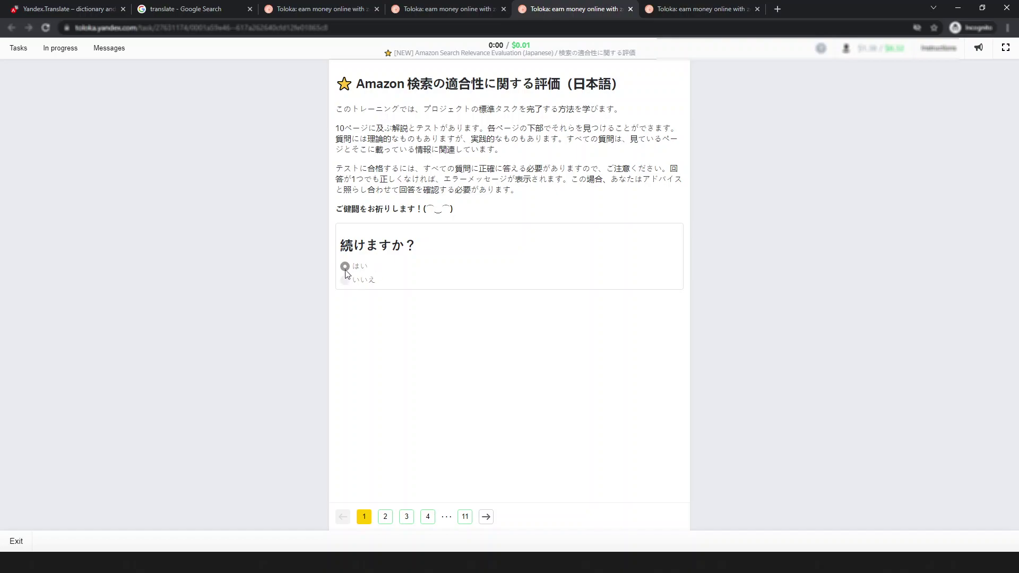
triple_click(341, 244)
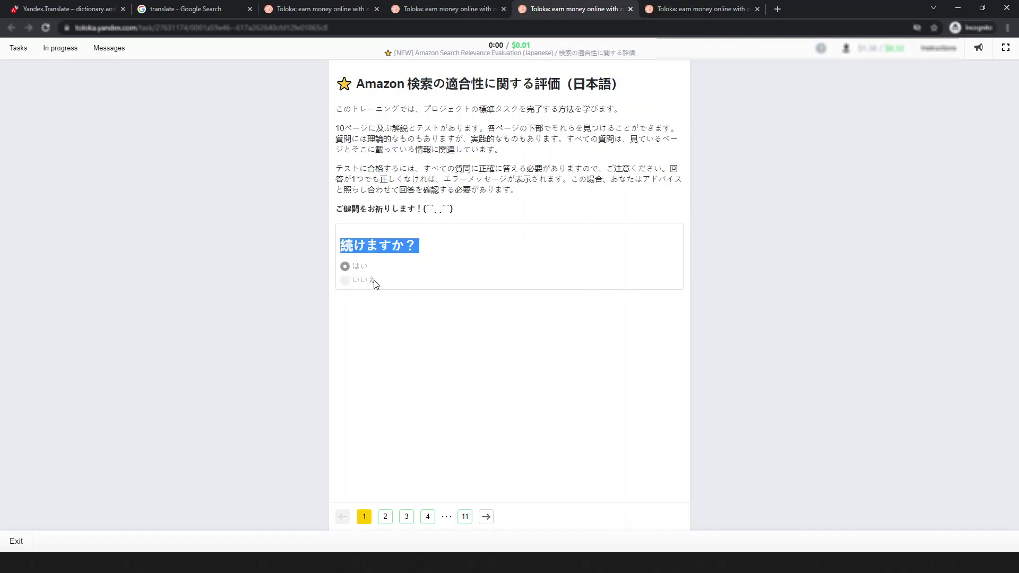
click(406, 241)
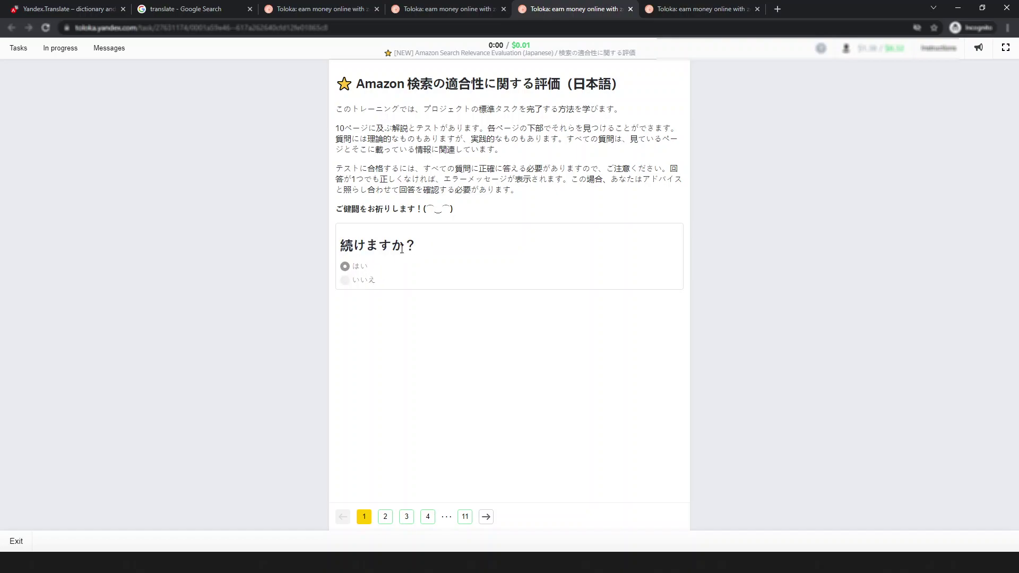
- Inspect the いいえ answer option in the developer tools and expand its radiogroup span element
right_click(358, 283)
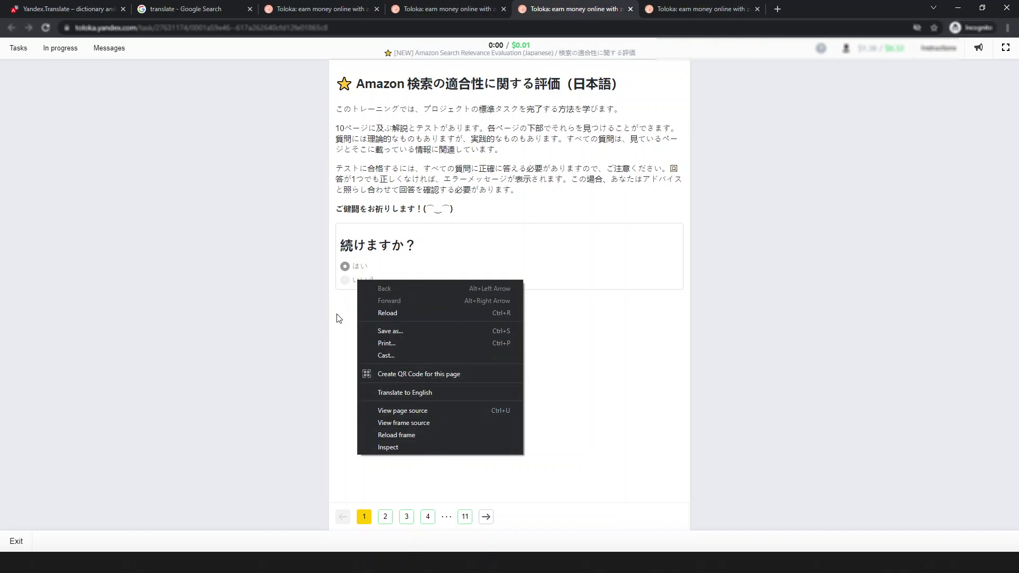
click(395, 449)
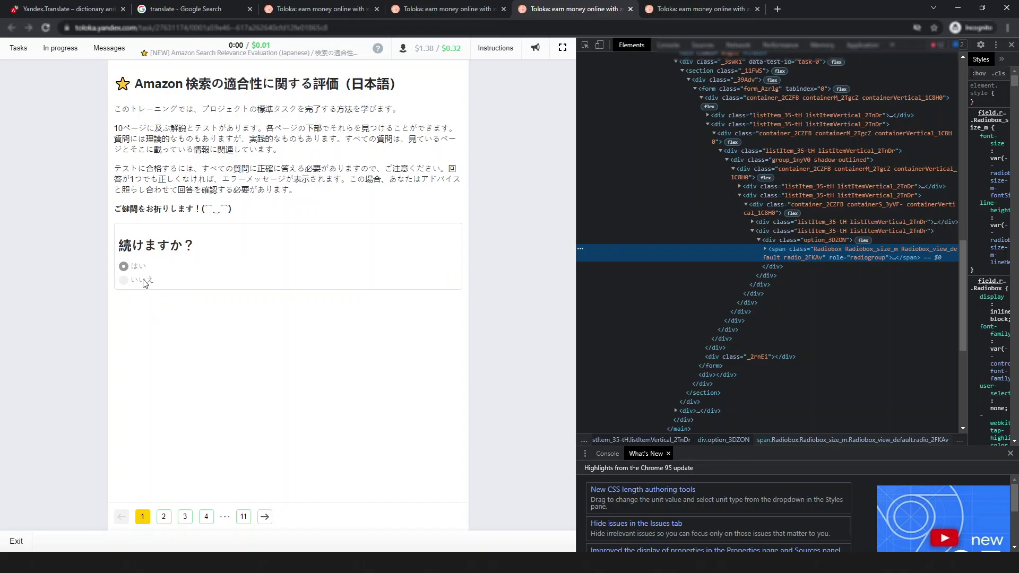
click(765, 249)
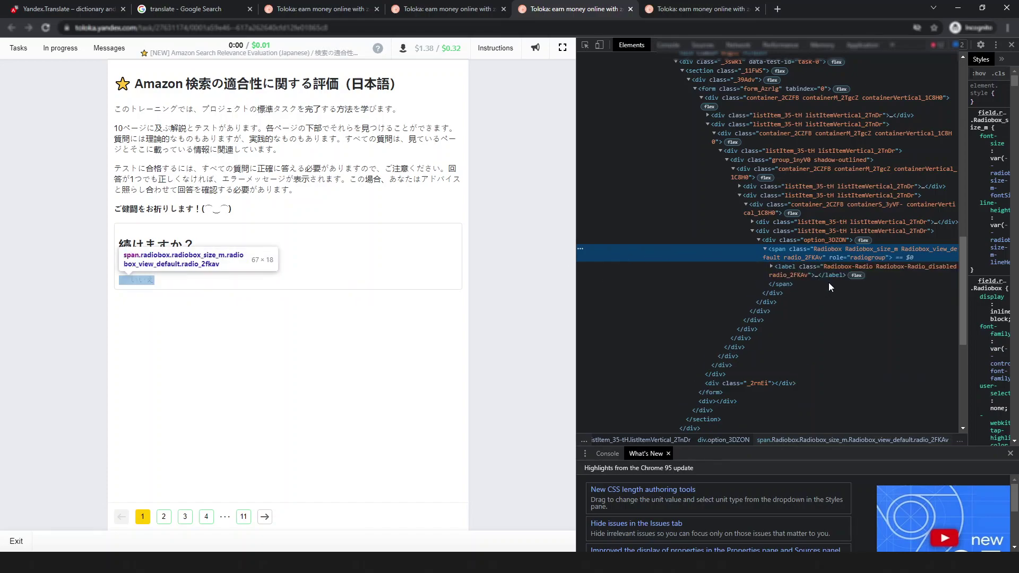
right_click(150, 282)
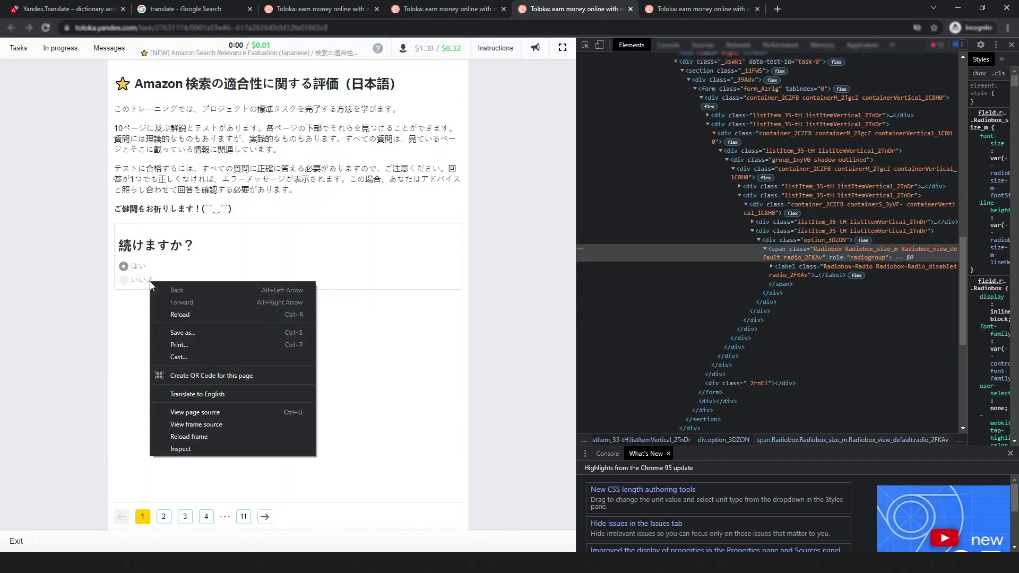
click(175, 448)
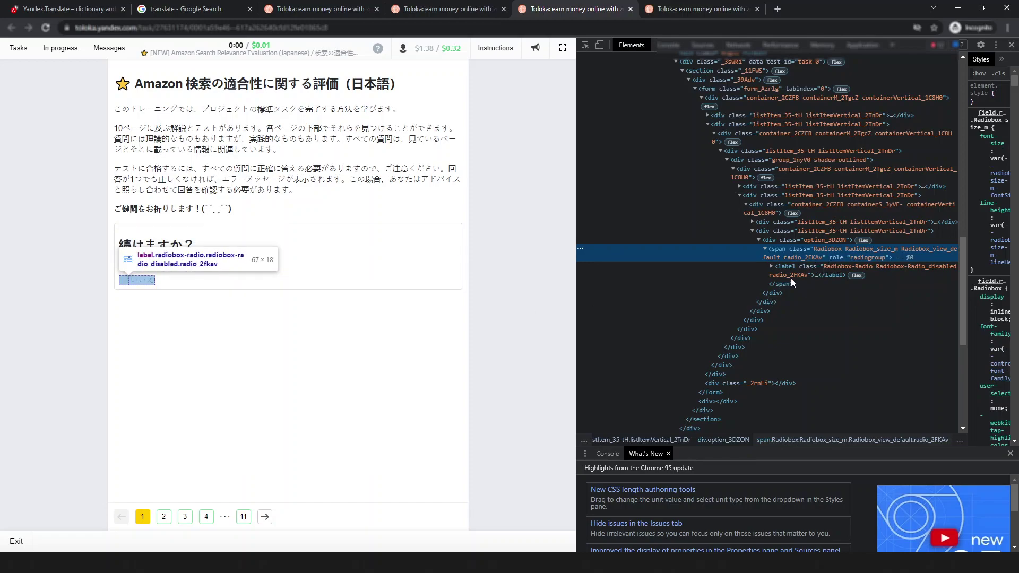
click(765, 249)
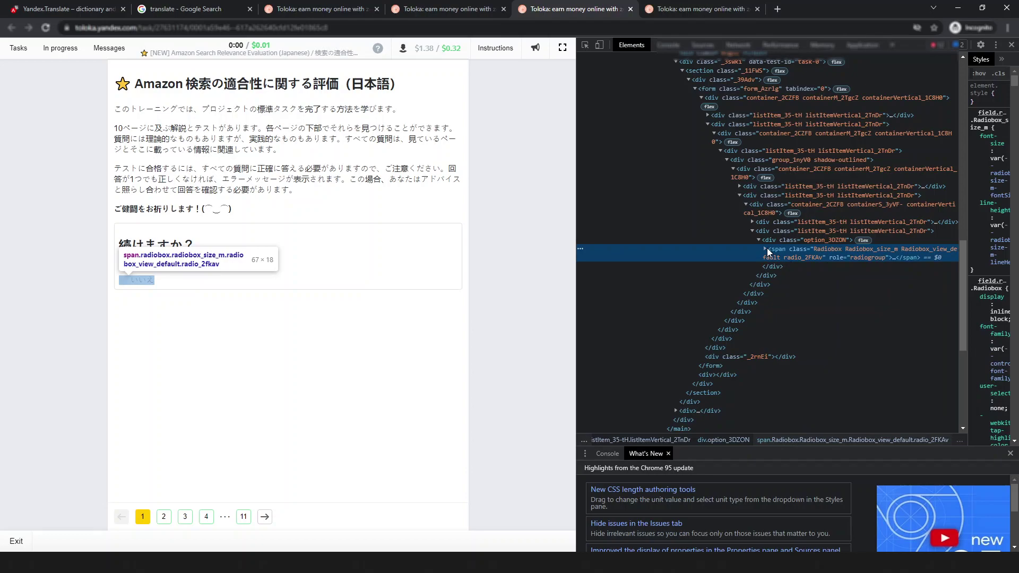
click(766, 248)
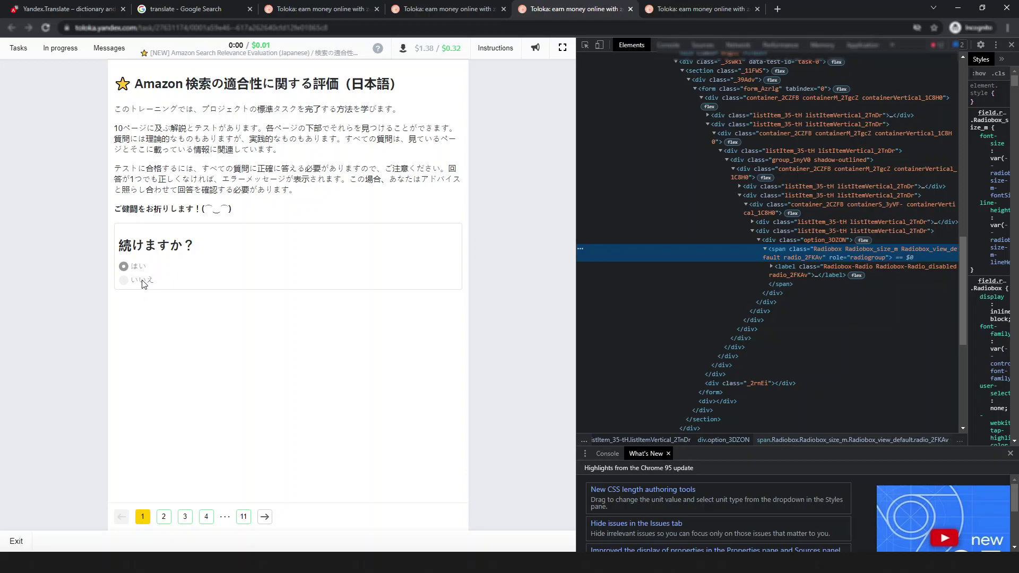
click(449, 9)
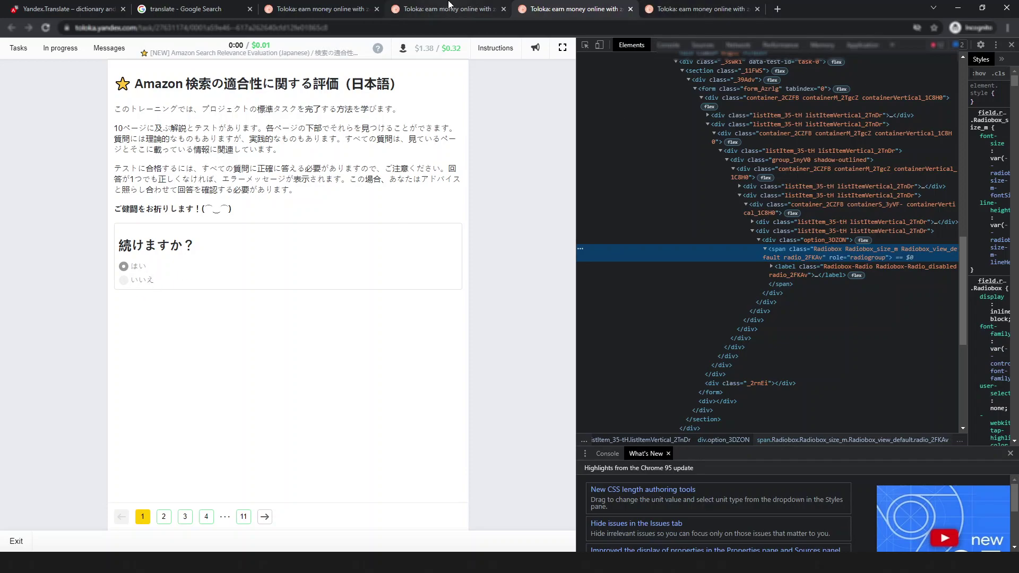
- Open the 10-item Amazon Search Relevance Evaluation (Japanese) task and inspect the Exact label of the "Toyota camry accessories" item in the developer tools
click(302, 3)
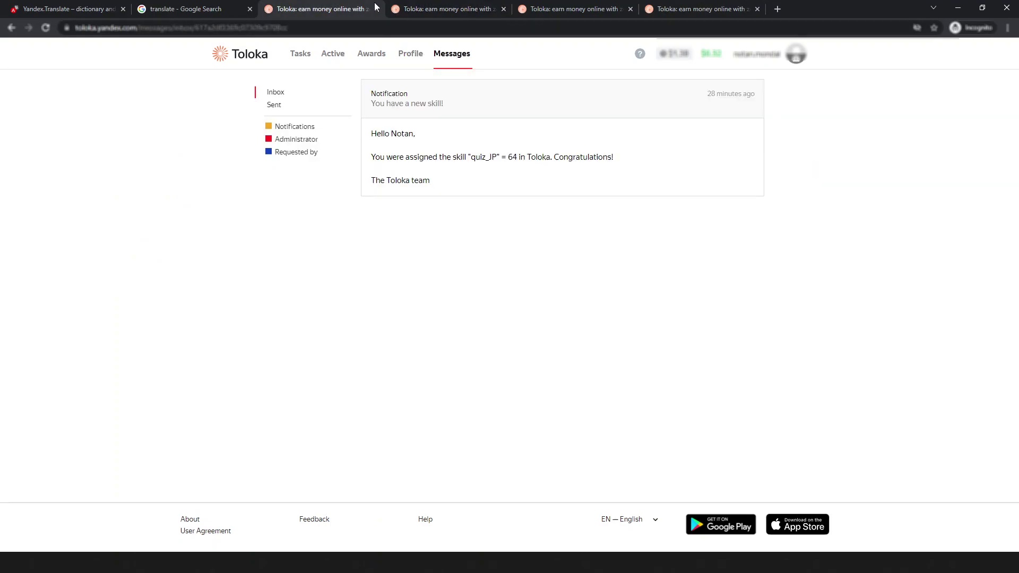
click(706, 7)
click(573, 202)
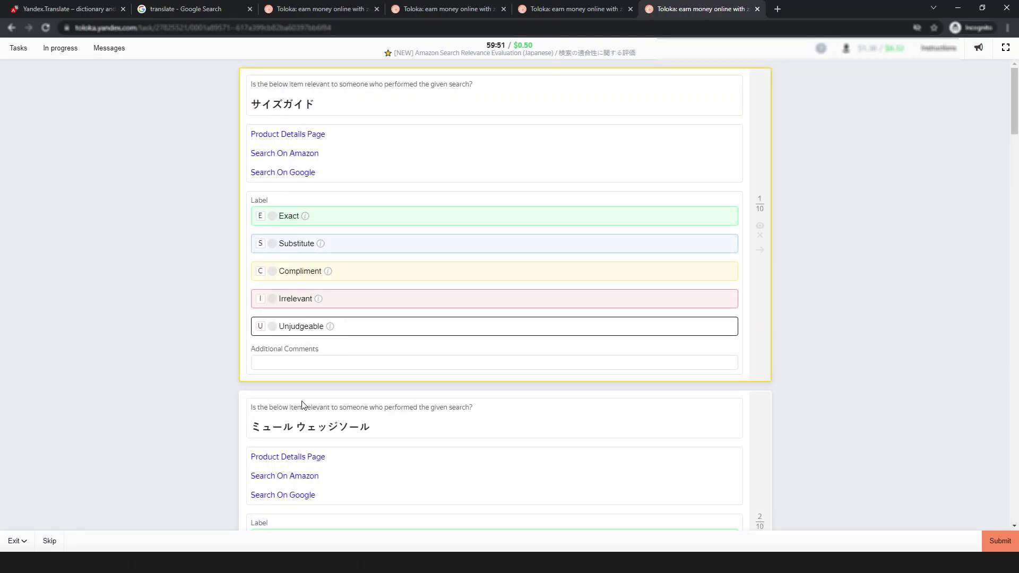
scroll(297, 406, down, 3)
scroll(318, 359, down, 6)
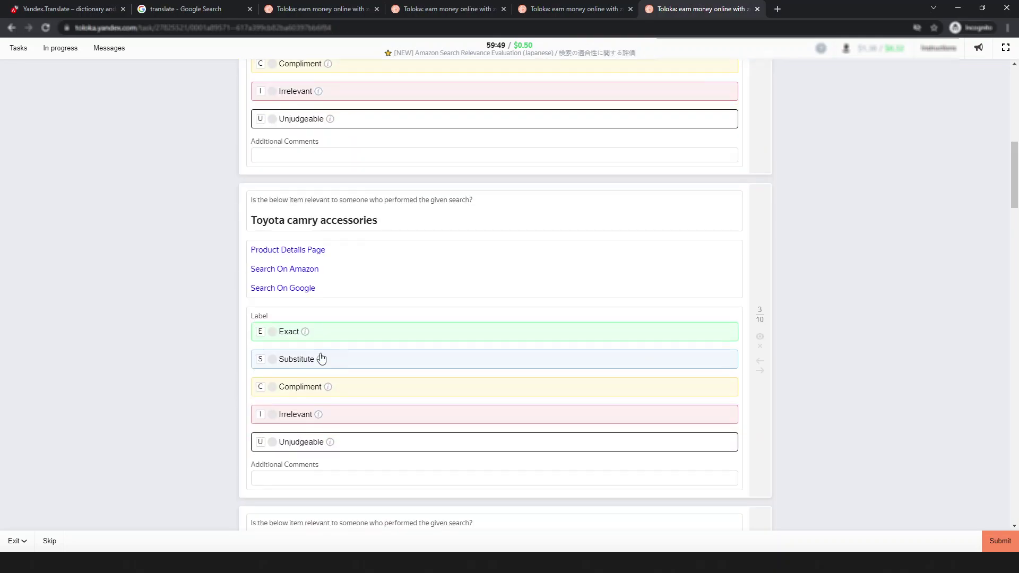
scroll(320, 360, down, 3)
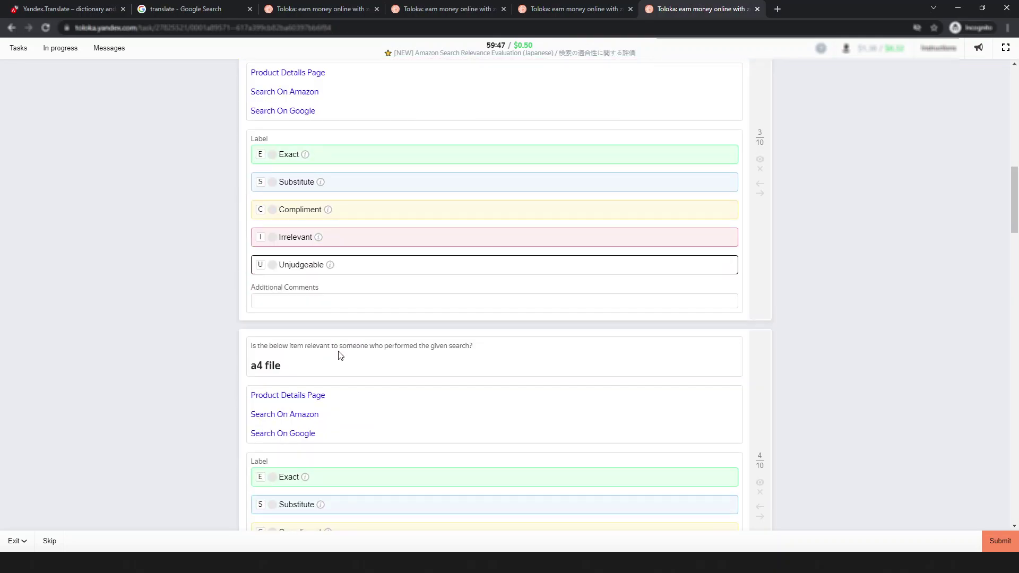
right_click(291, 158)
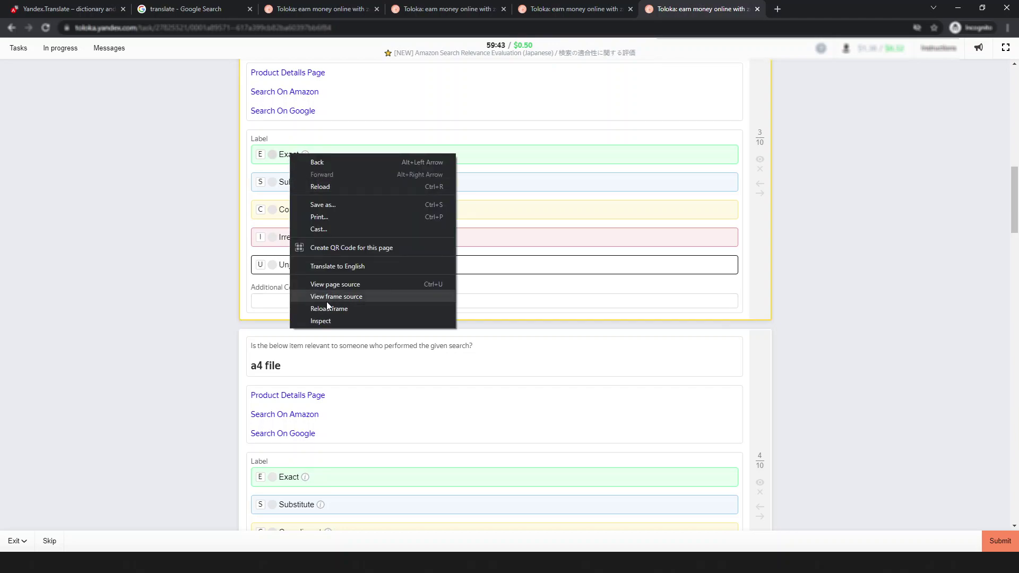
click(321, 321)
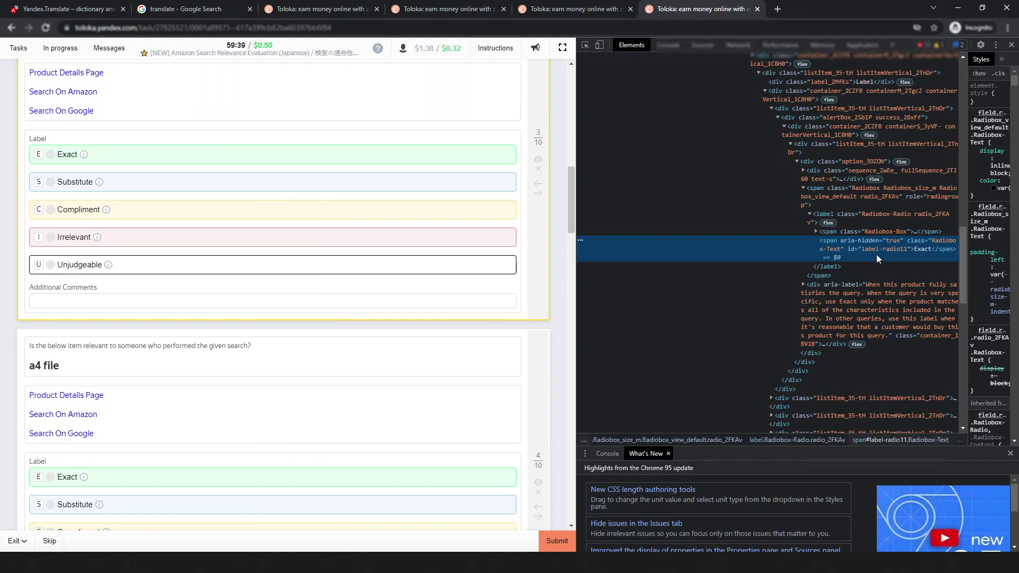
- Copy the word Exact from the inspected span element, switch to Yandex Translate and clear its previous Japanese text
right_click(920, 254)
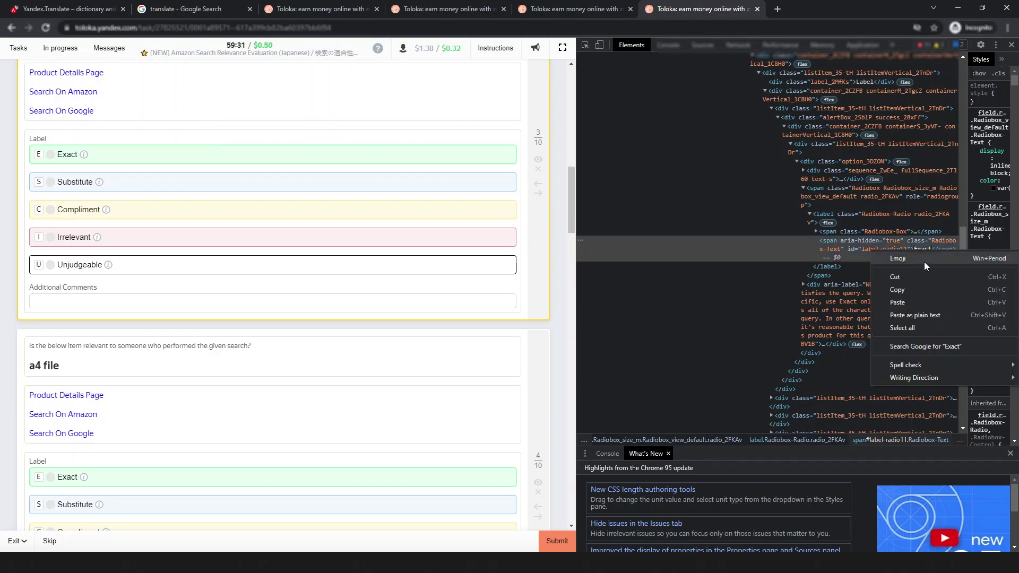
click(922, 290)
click(48, 9)
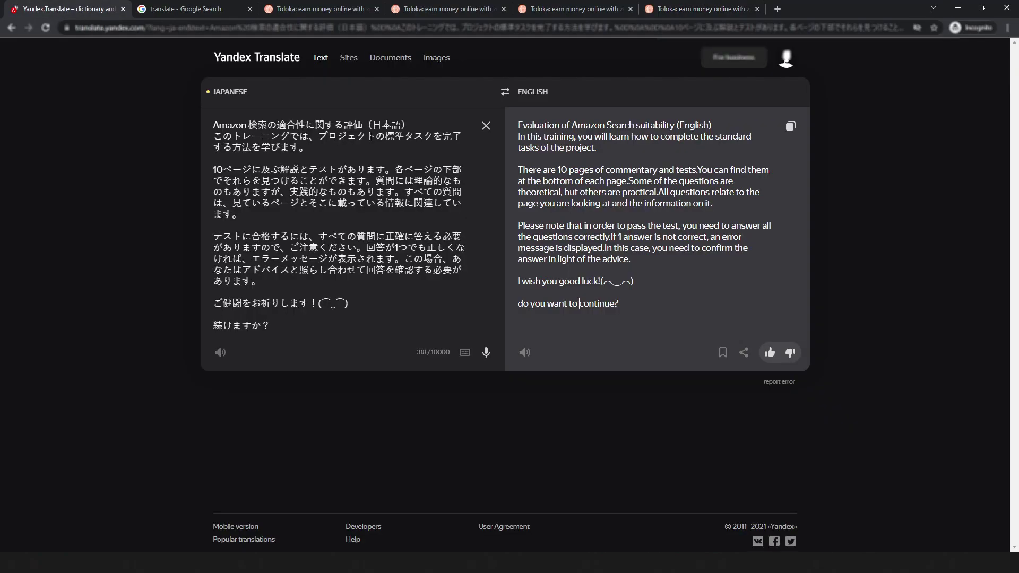
click(494, 129)
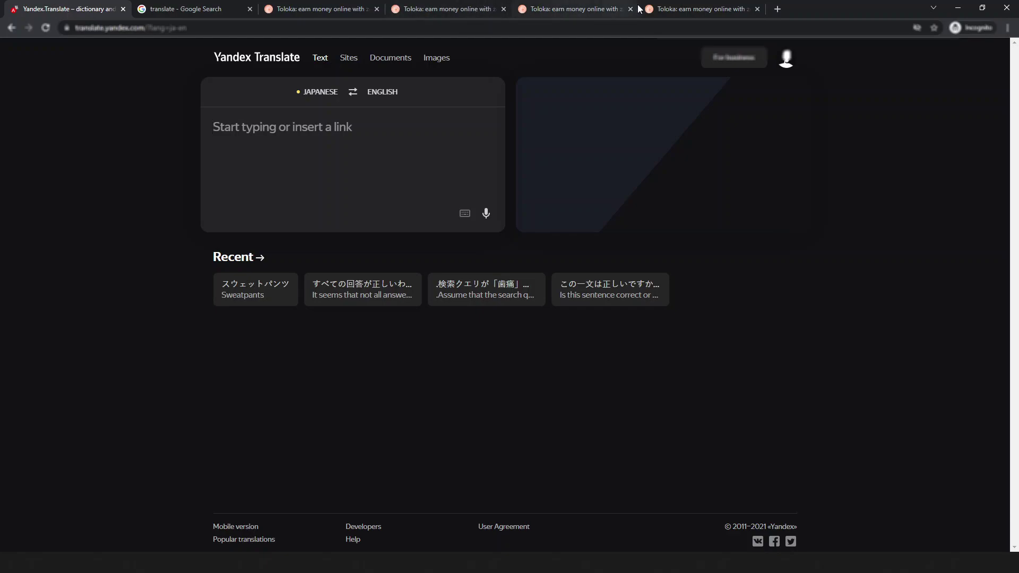
- Inspect the training page's いいえ option again and compare its element code with that of the evaluation task's Exact label
click(666, 7)
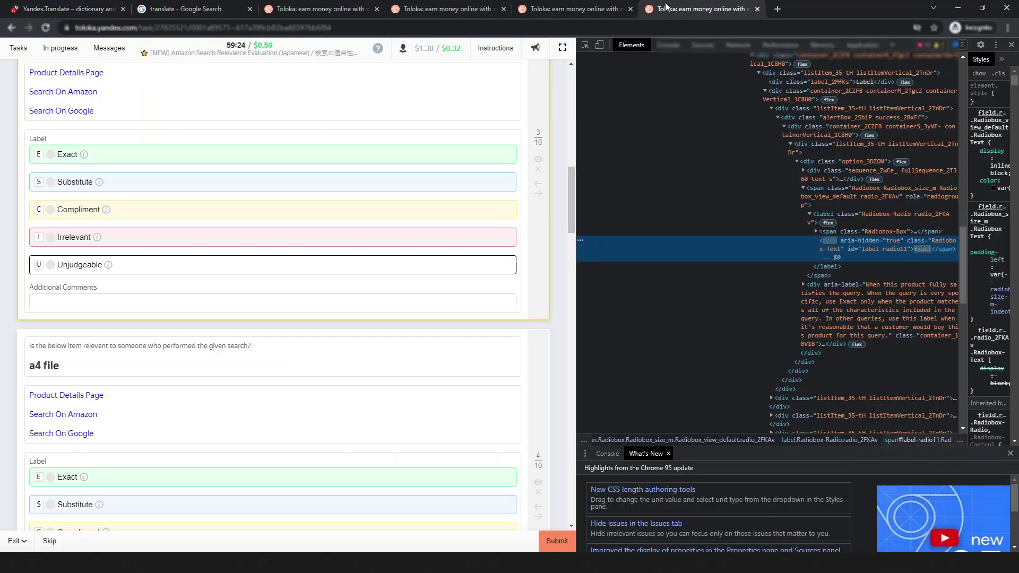
click(551, 8)
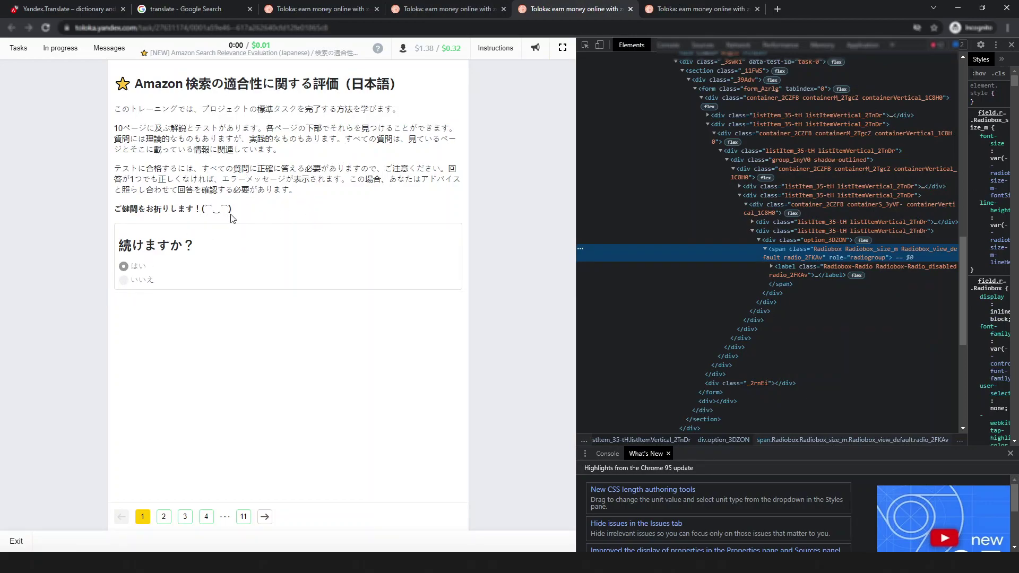
right_click(135, 281)
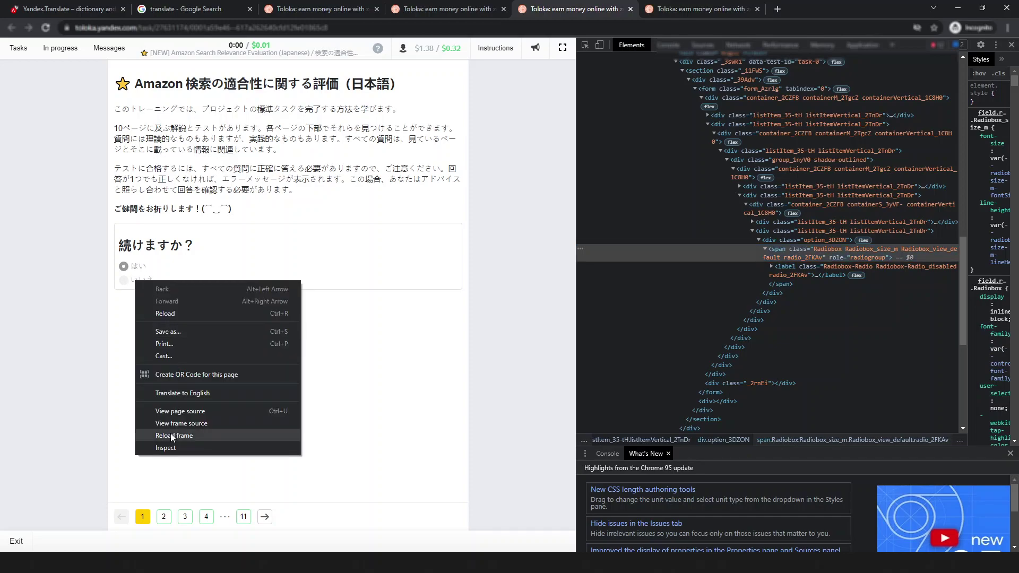
click(171, 443)
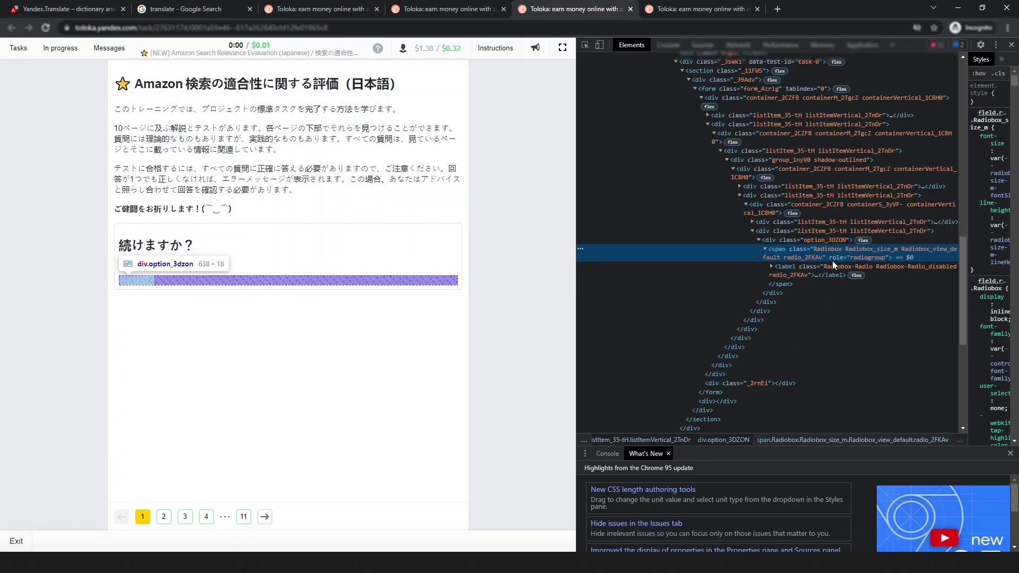
click(700, 9)
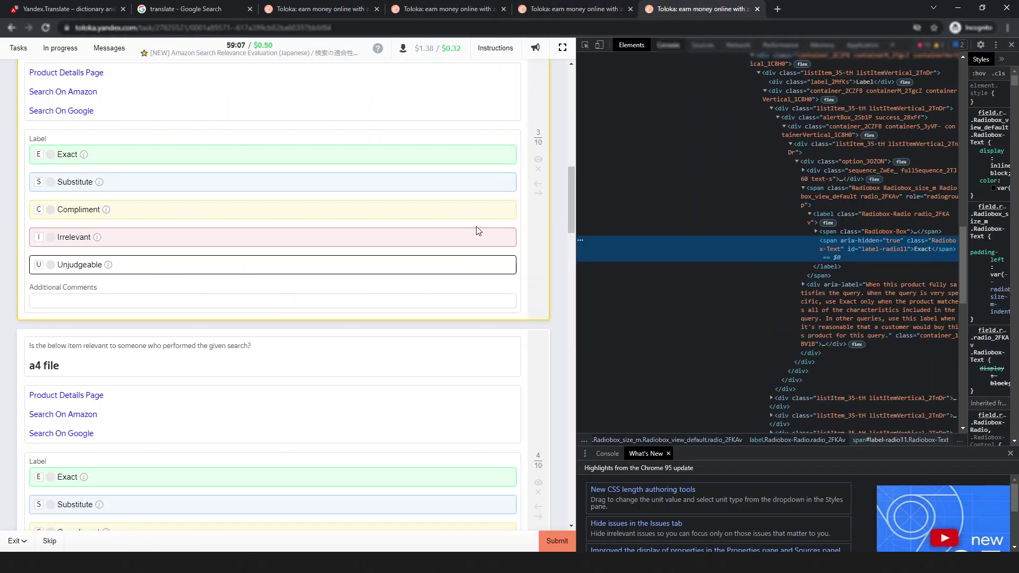
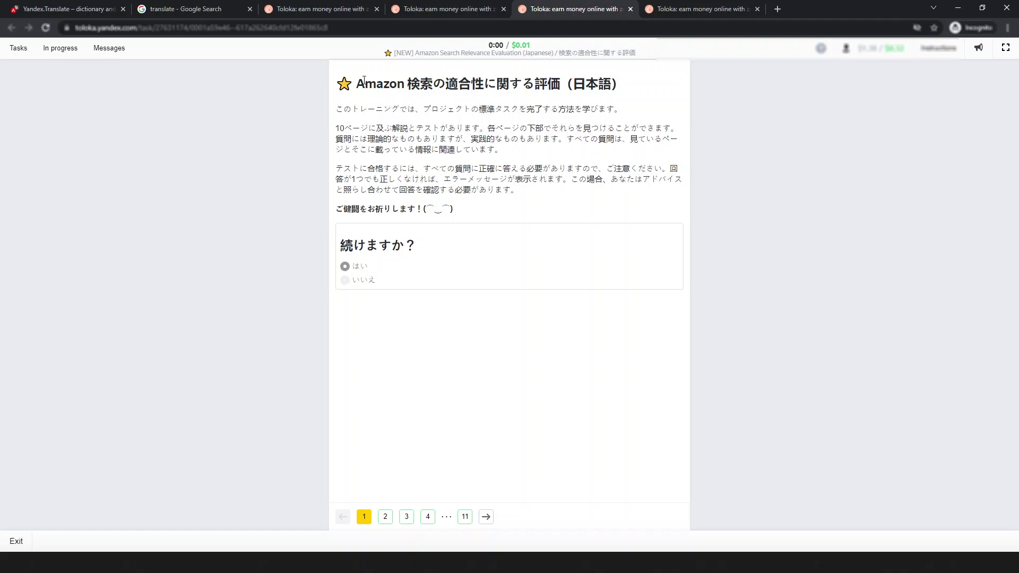
- Highlight the training page's heading and introduction, and check the Japanese evaluation task's entry in the profile history
drag(360, 80, 461, 211)
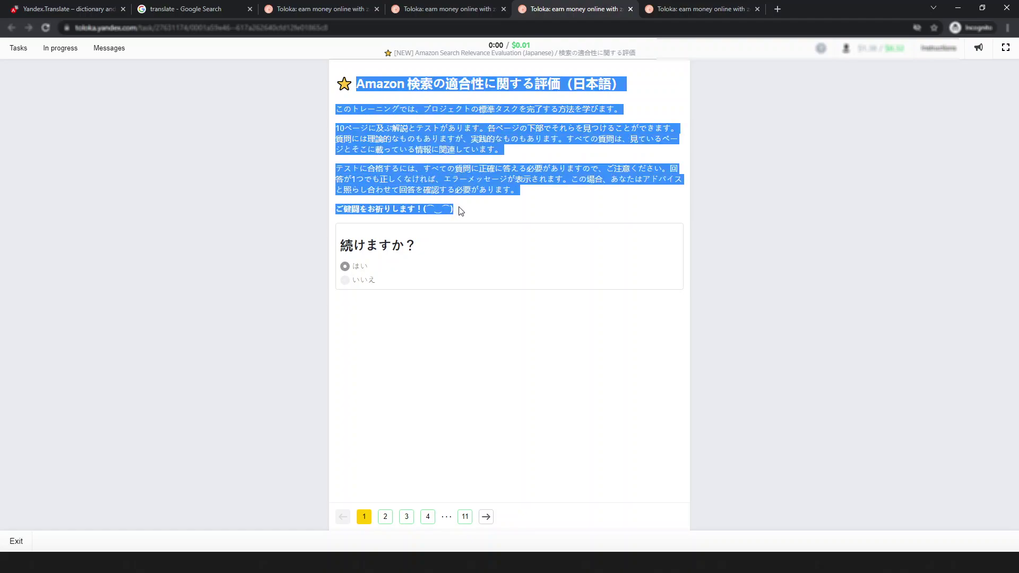
click(489, 181)
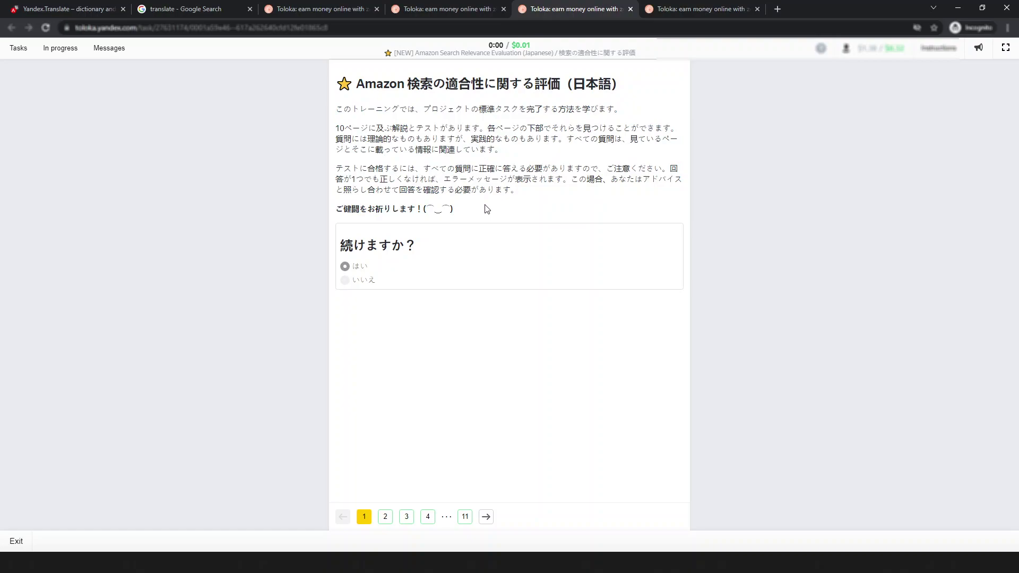
click(448, 8)
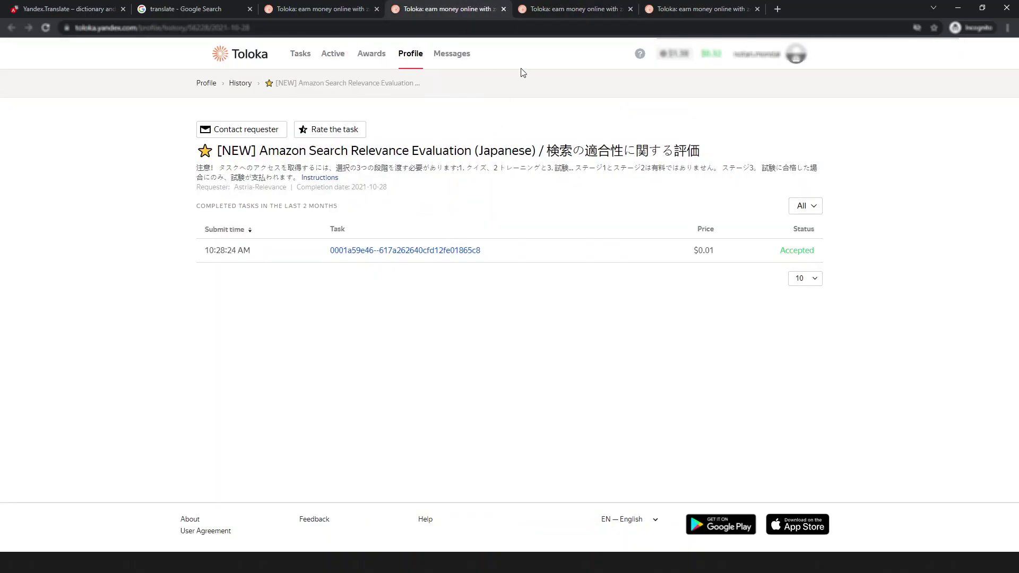
click(703, 8)
click(571, 9)
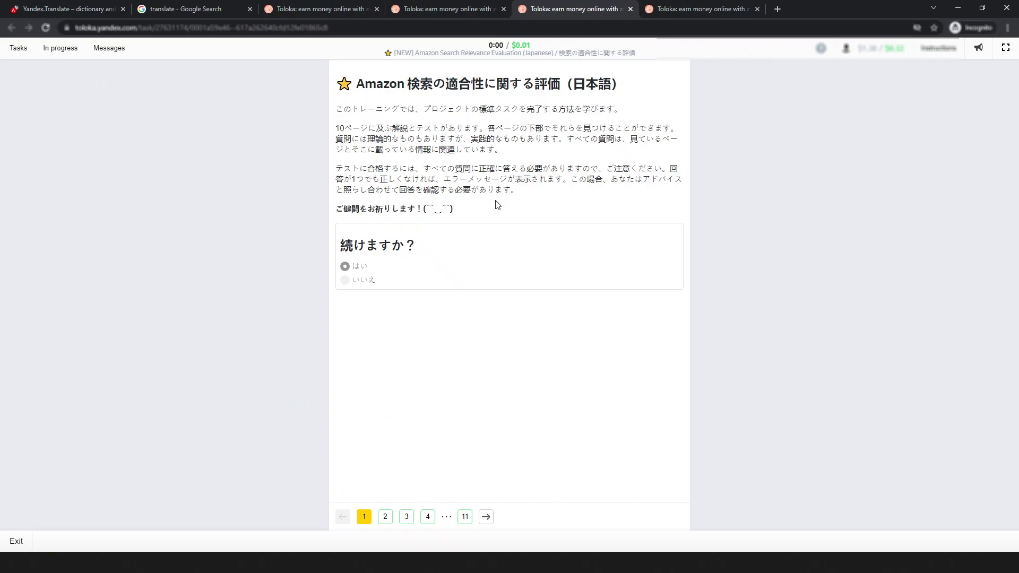
- View the inbox notification about the assigned quiz_JP skill and highlight its score
click(329, 14)
drag(508, 157, 518, 157)
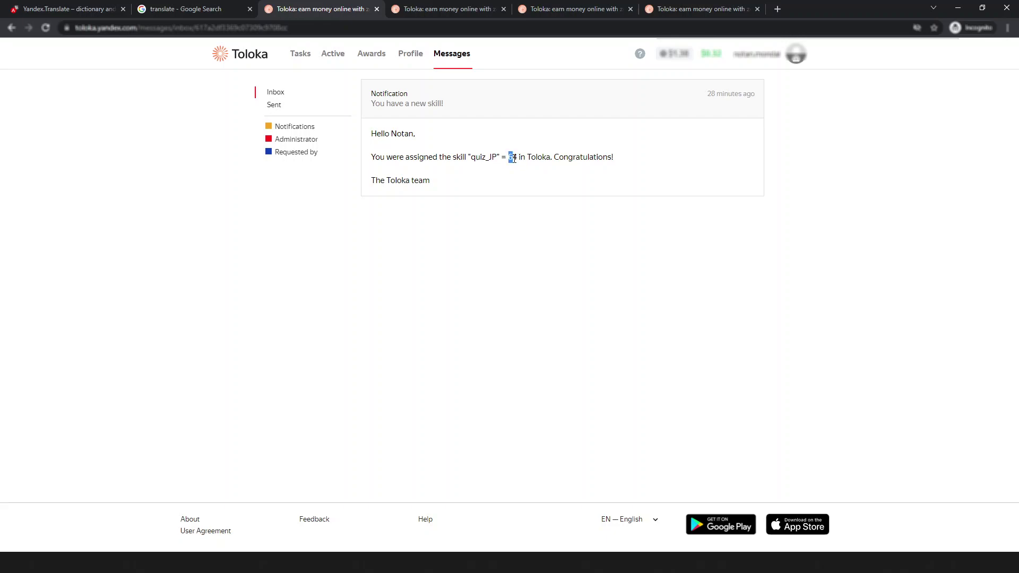
click(518, 159)
- Copy the heading, introduction and question from training page 1 and translate them from Japanese to English in Yandex Translate
click(552, 9)
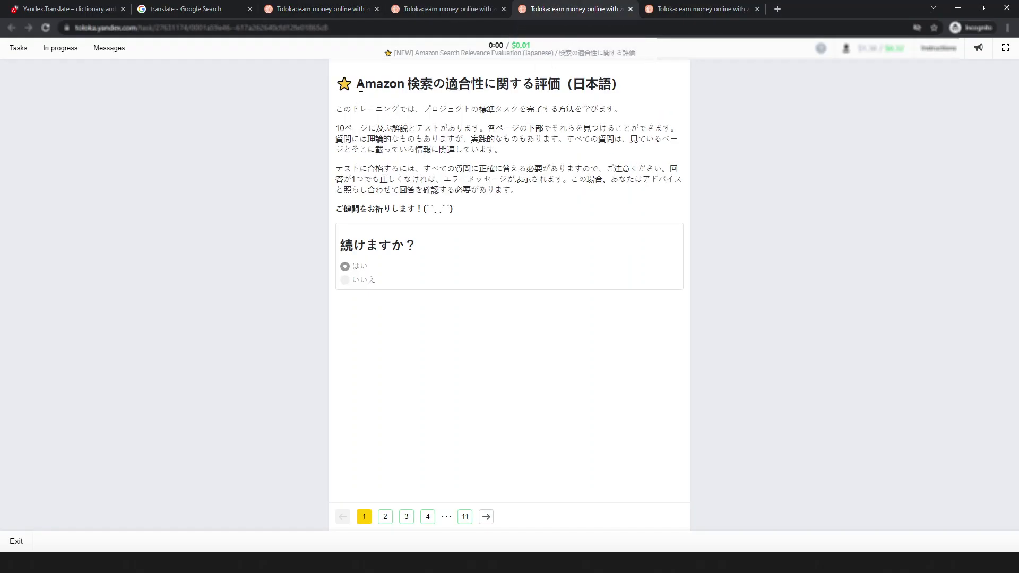
drag(355, 84, 462, 220)
right_click(449, 201)
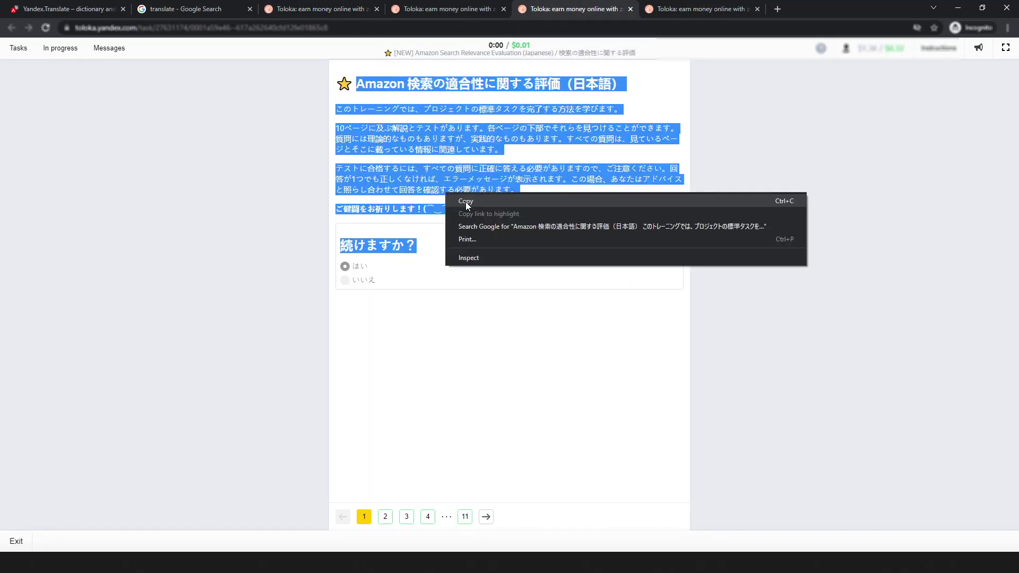
click(467, 200)
click(76, 5)
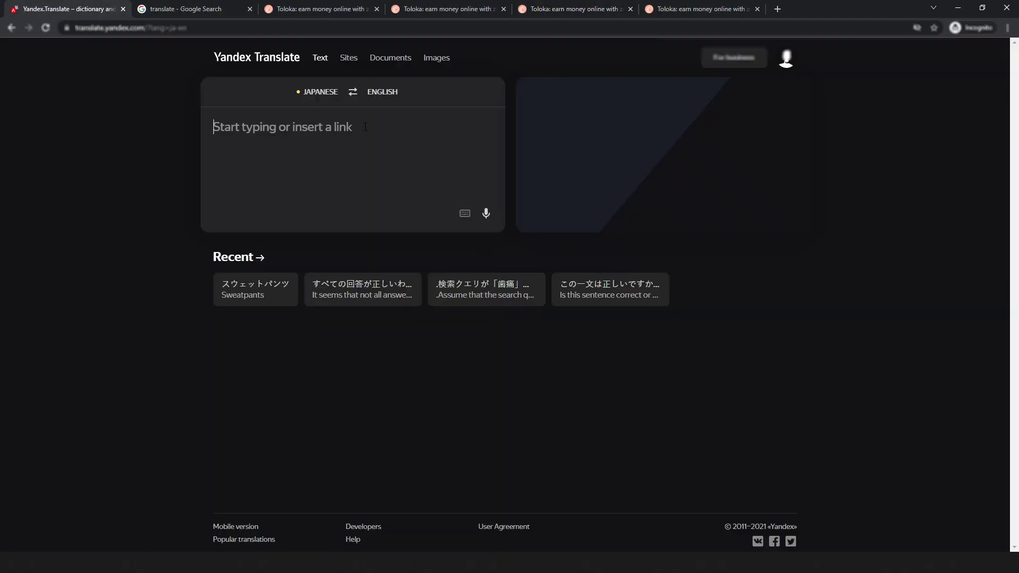
right_click(292, 127)
click(323, 203)
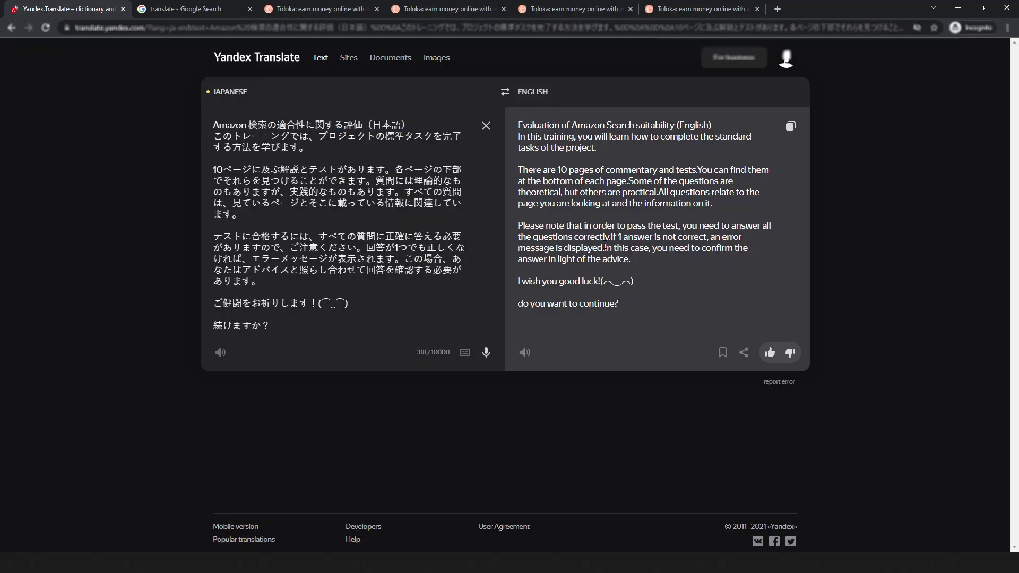
- Return to the Toloka training and review the chosen answers on page 1 and for all three questions on page 2
click(455, 9)
click(533, 8)
click(451, 165)
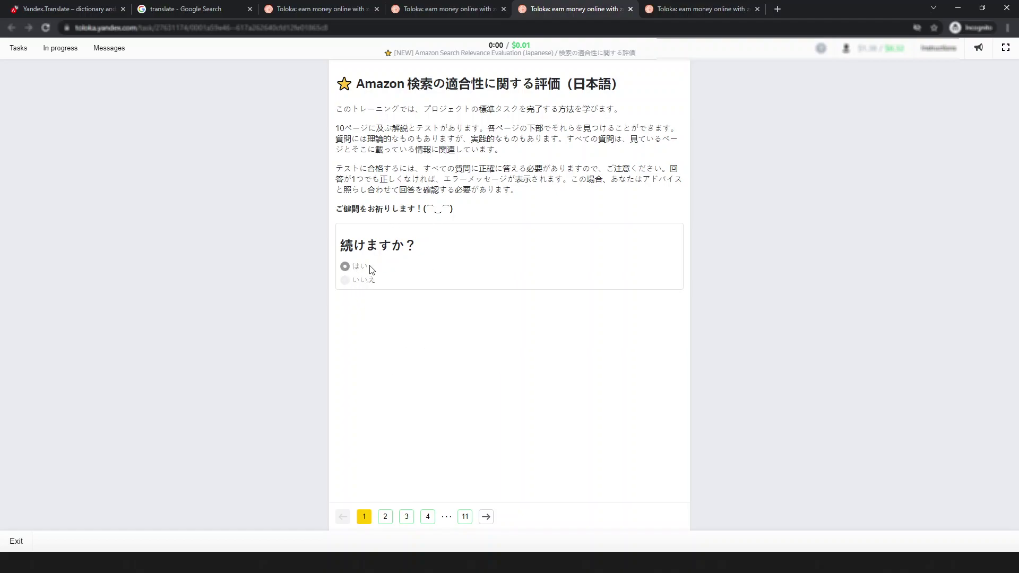
click(385, 517)
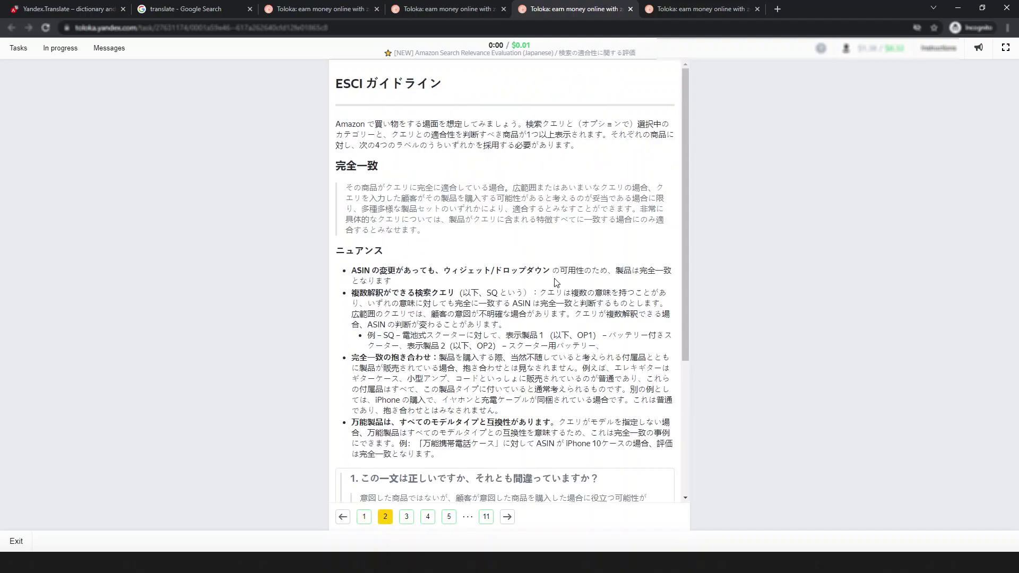
drag(684, 152, 696, 326)
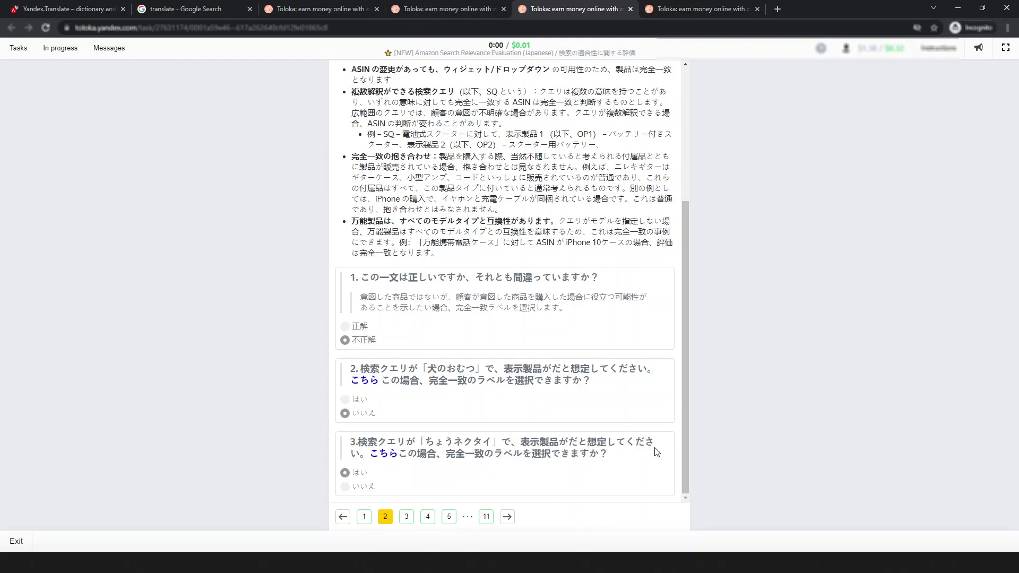
- Go to training page 3 and review the chosen answers to its three questions about substitute products
click(407, 517)
scroll(514, 318, down, 6)
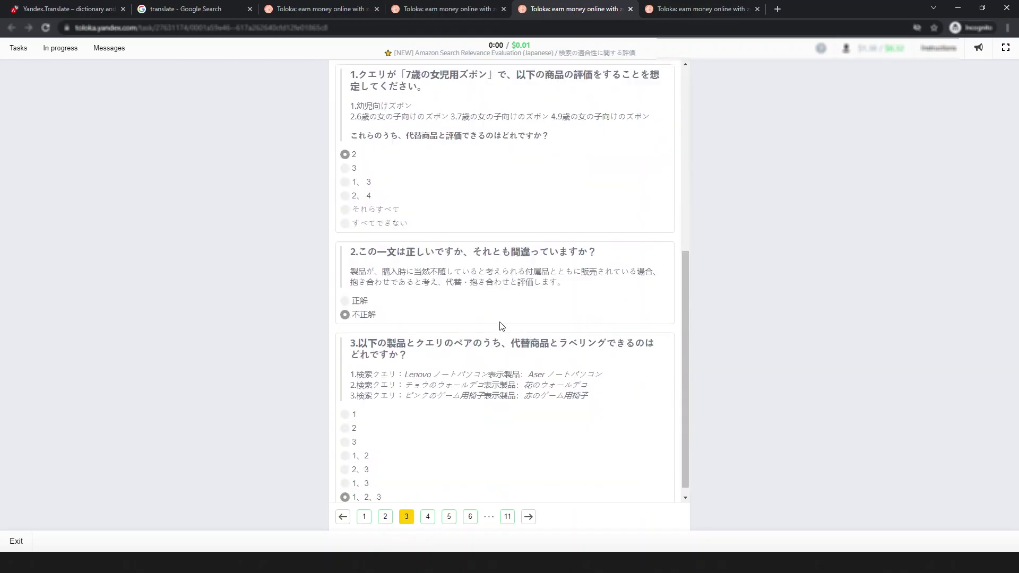
mouse_move(687, 349)
mouse_down()
mouse_move(689, 311)
mouse_move(691, 341)
mouse_up()
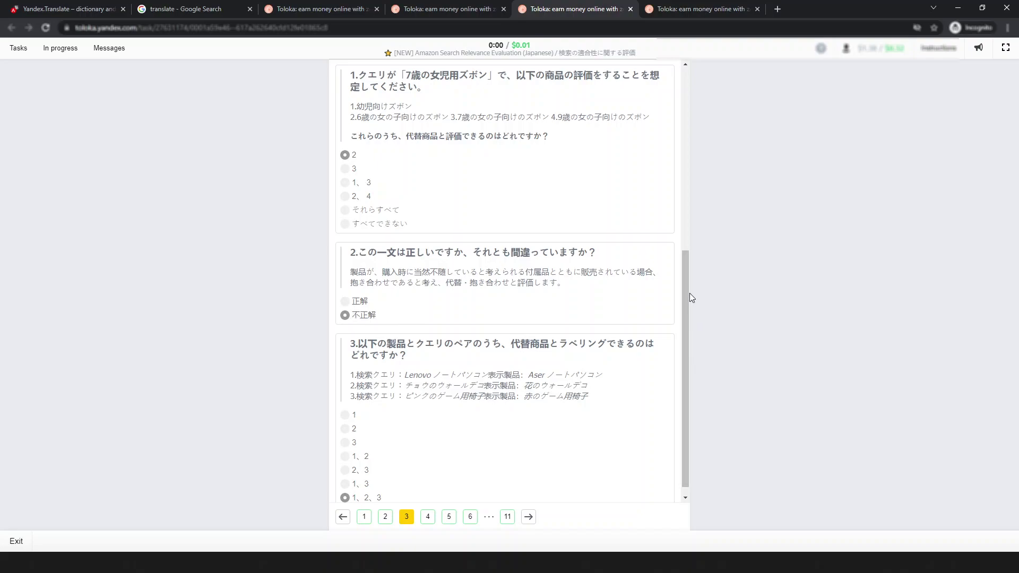
drag(691, 297, 691, 304)
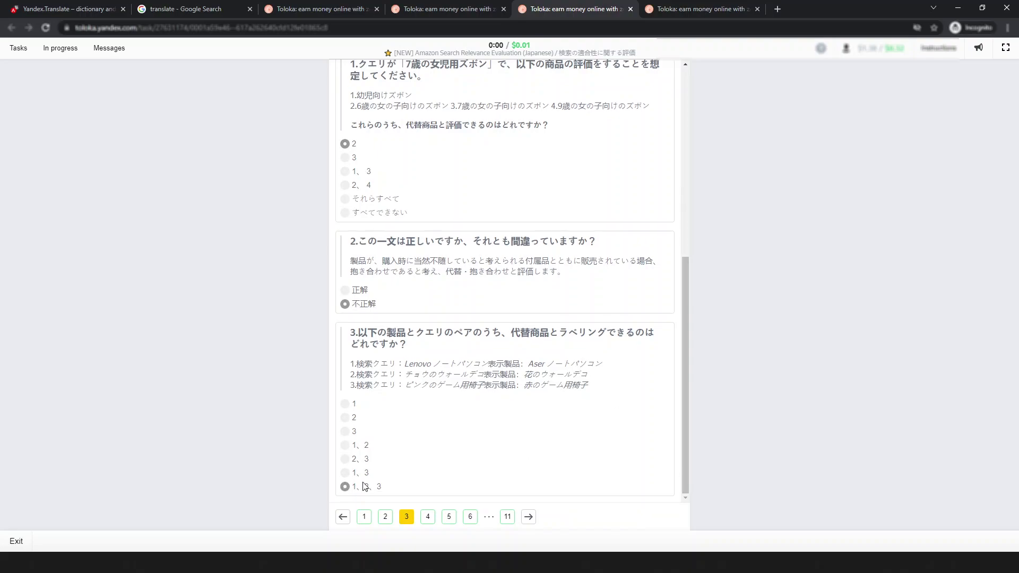
- Review the chosen answers on training pages 4, 5 and 6, covering the 補完商品, 無関係 and 判断できない labels
click(428, 517)
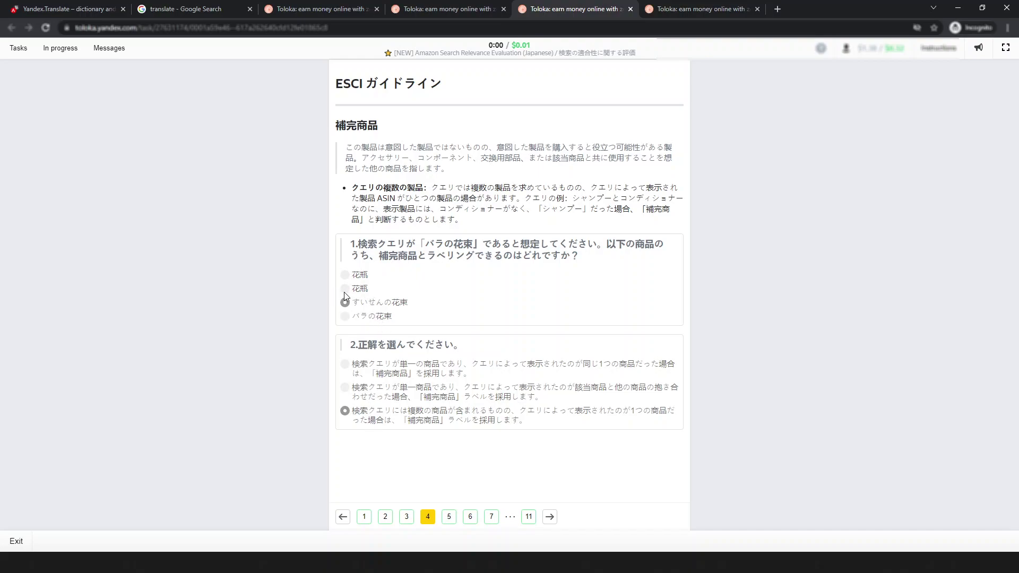
click(449, 517)
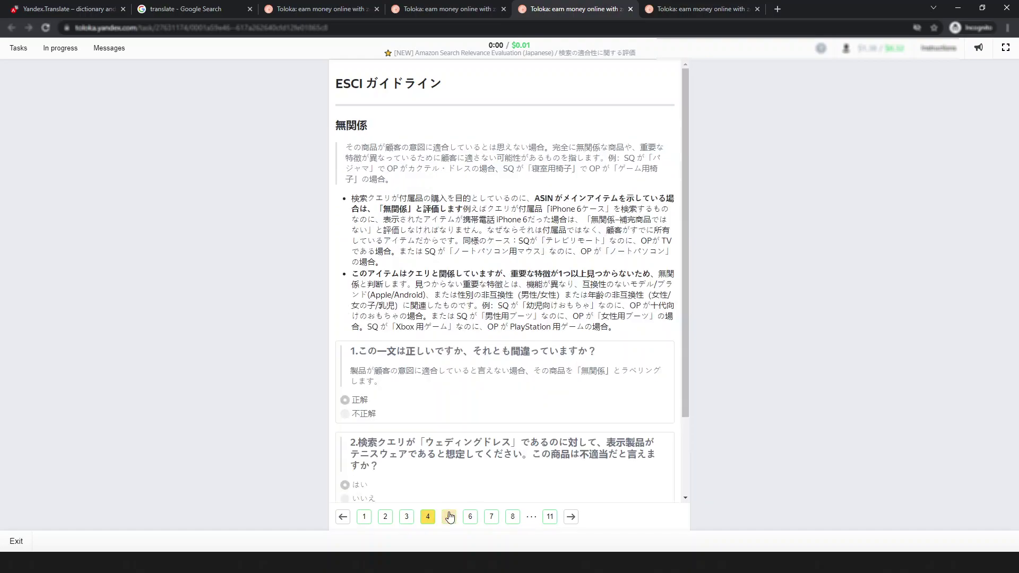
scroll(540, 276, down, 2)
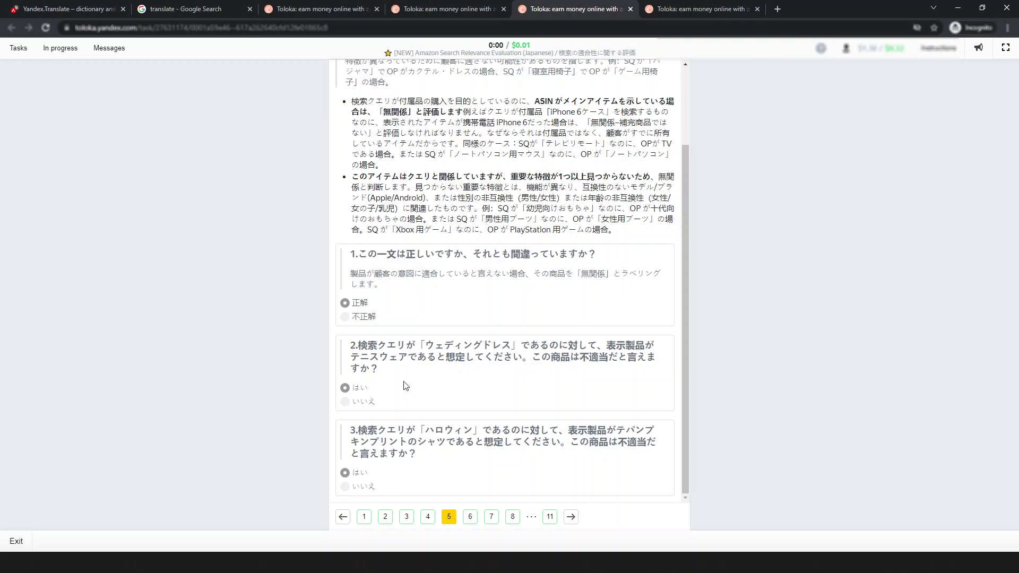
click(469, 518)
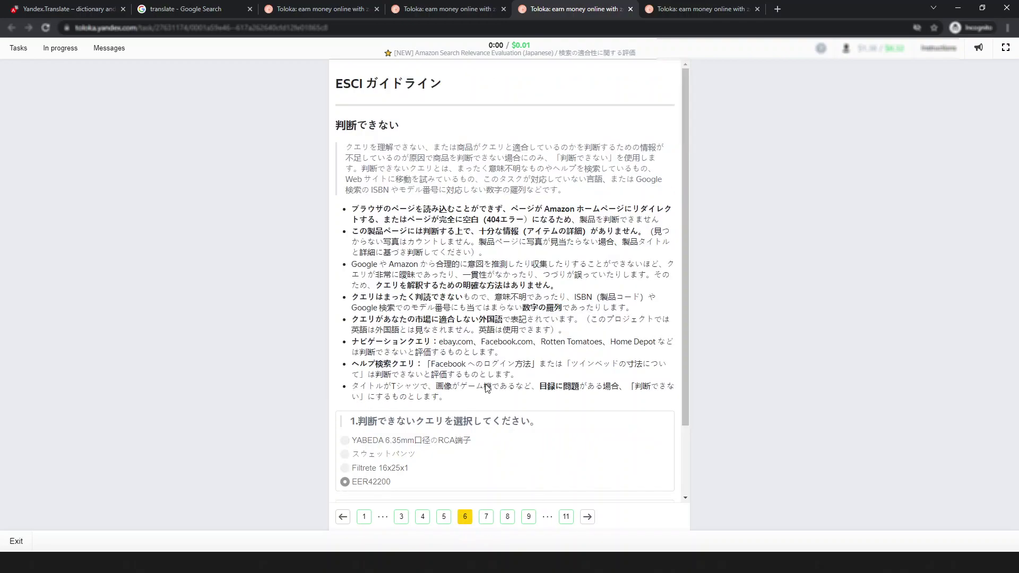
scroll(488, 313, down, 2)
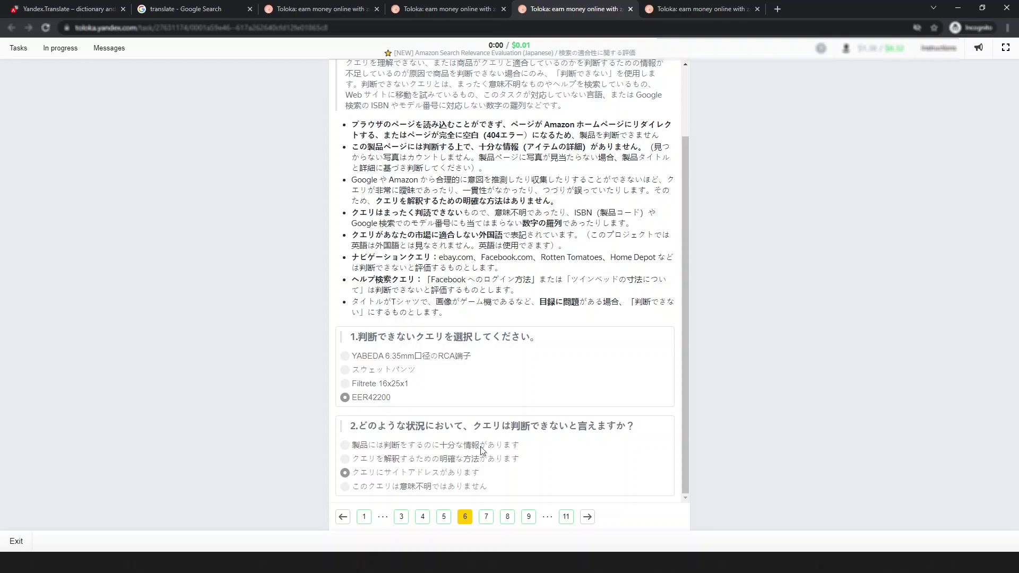
- Review the chosen answers on training pages 7 through 11, ending with the health and personal care question about the query 歯痛
click(486, 519)
scroll(516, 306, down, 1)
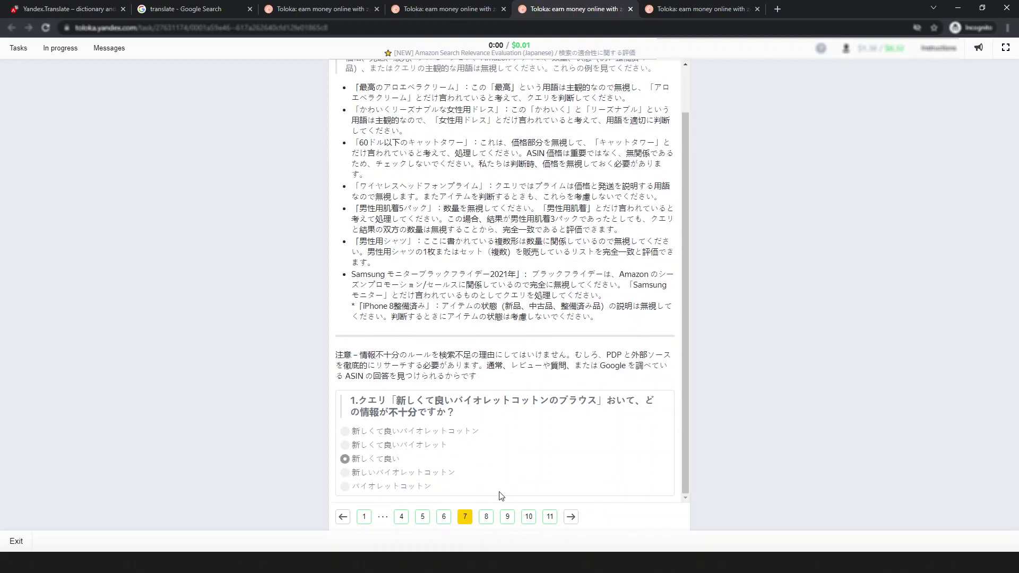
click(486, 524)
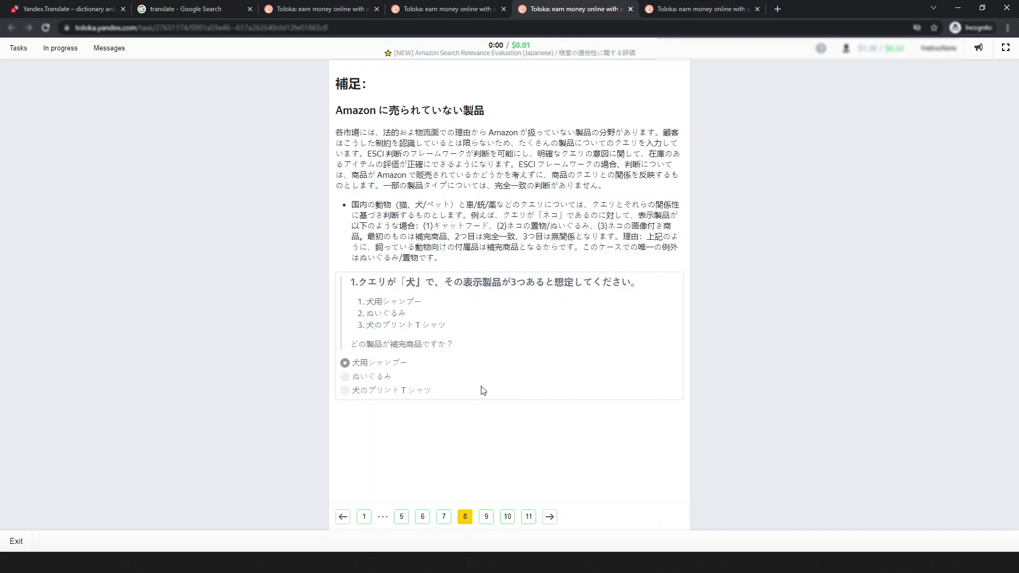
click(486, 522)
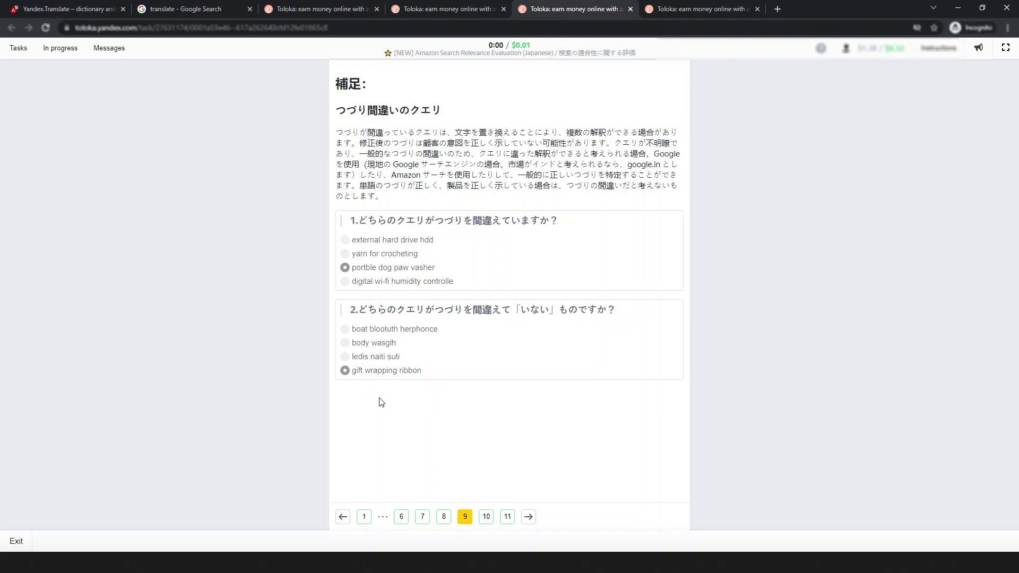
click(486, 517)
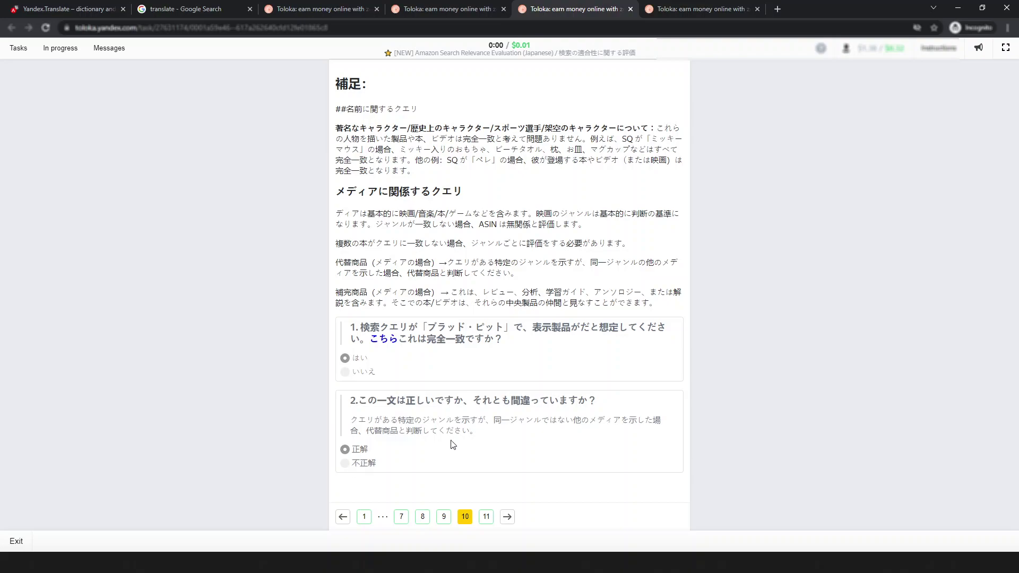
click(487, 517)
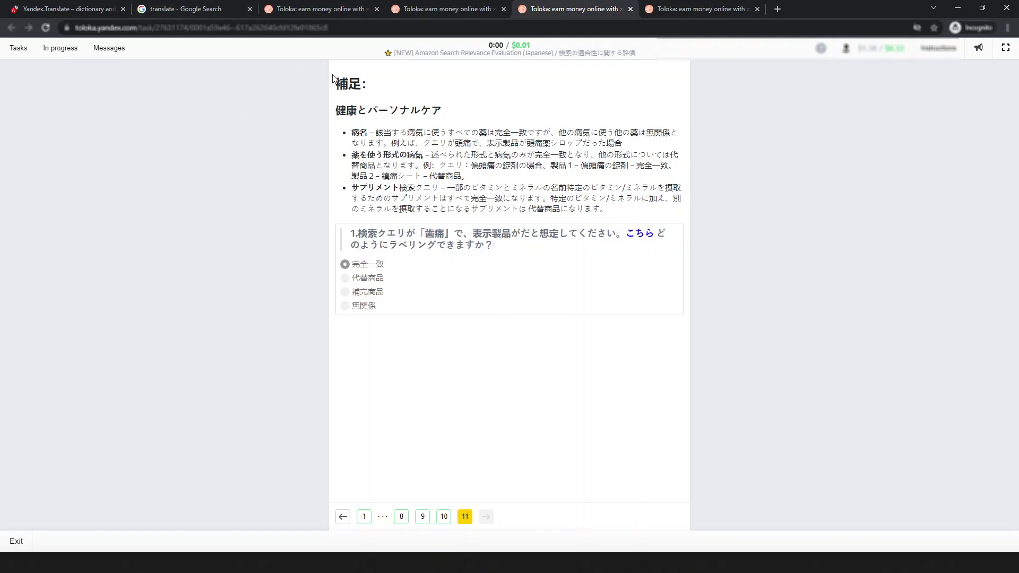
- Copy the headings, explanations and question from training page 11 and translate them from Japanese to English in Yandex Translate
drag(332, 76, 492, 247)
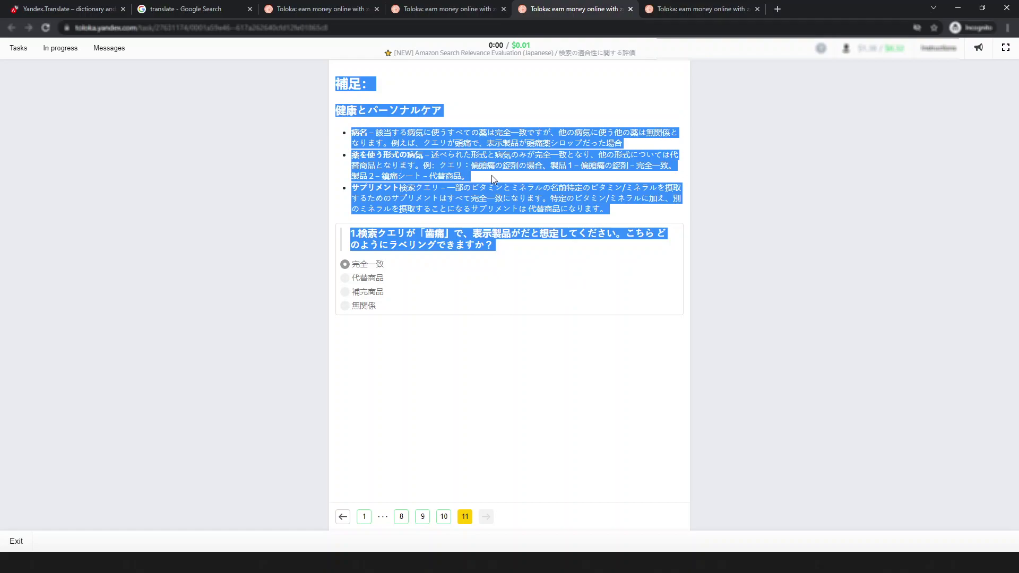
right_click(481, 153)
click(497, 155)
click(67, 8)
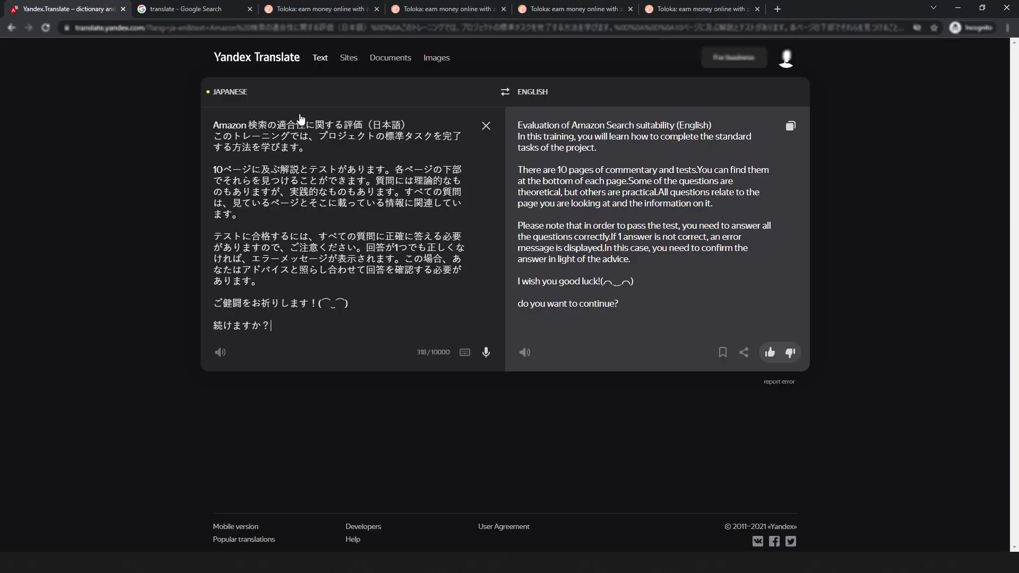
click(485, 126)
right_click(310, 136)
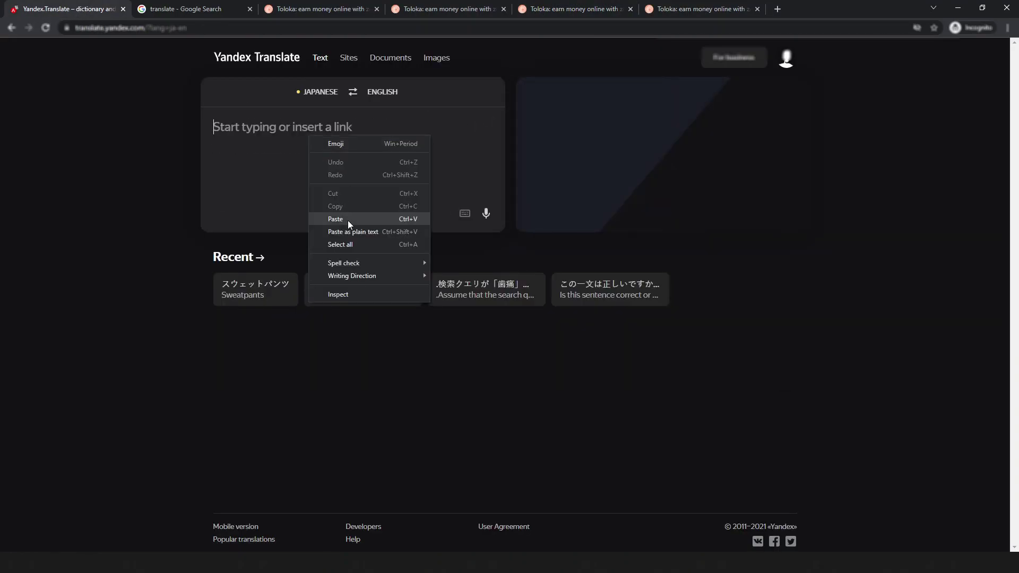
click(348, 222)
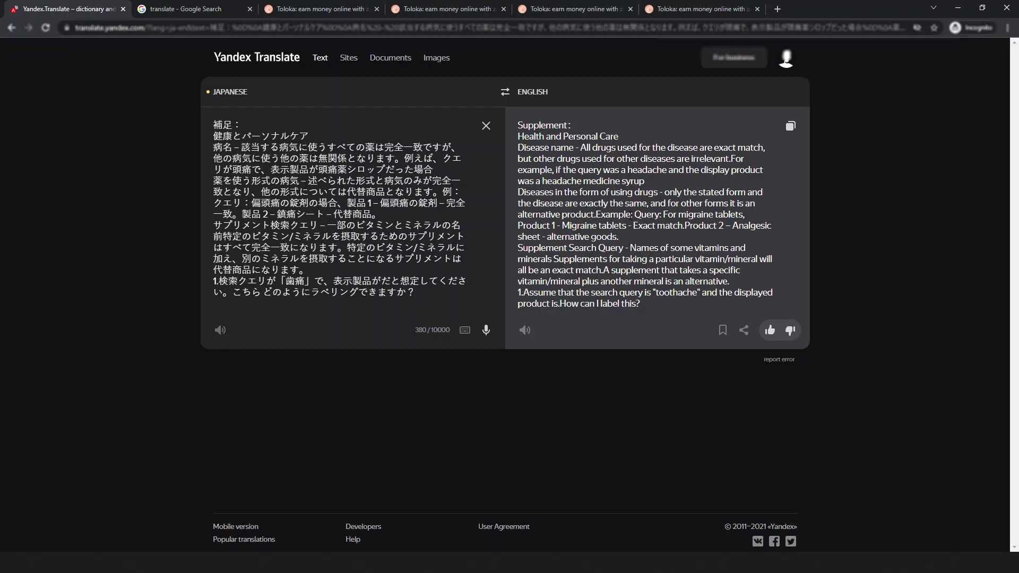
- Return to Toloka training page 11, clear the text selection and try to select the answer option text
click(308, 4)
click(428, 7)
click(561, 8)
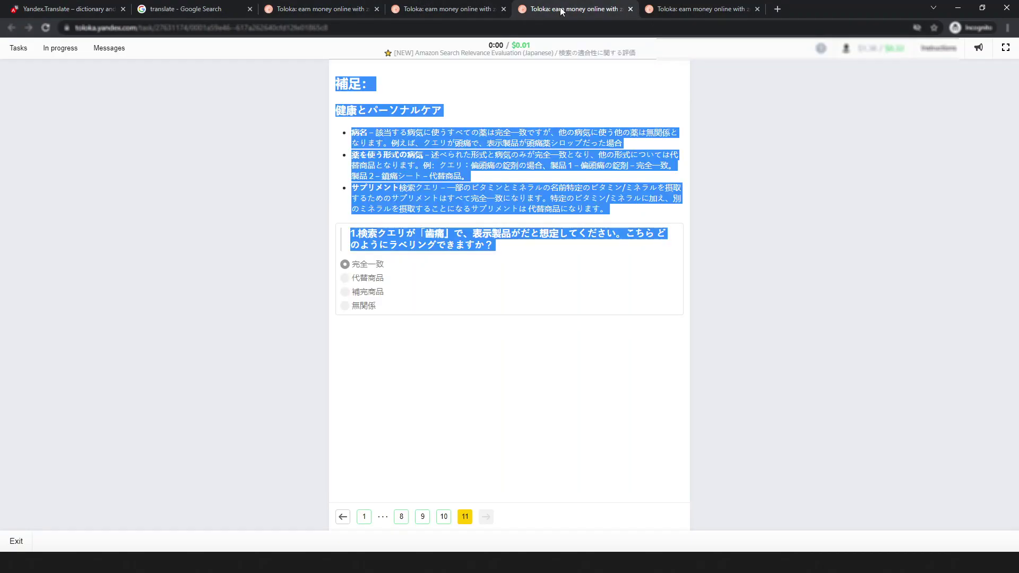
click(366, 246)
drag(490, 246, 351, 132)
click(361, 270)
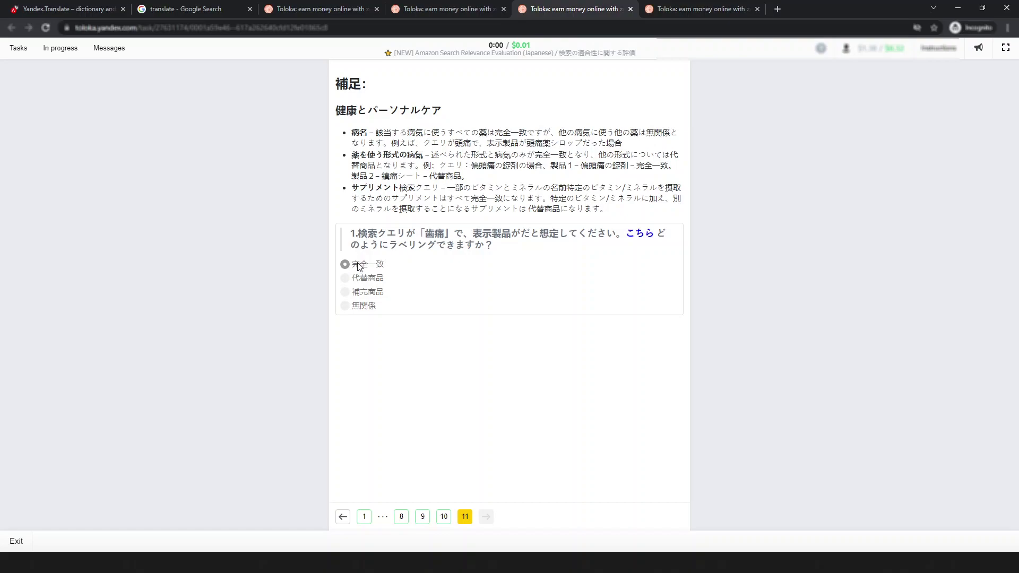
- Inspect the 完全一致 option in the page's code, expand its nested elements and copy the label text
right_click(344, 265)
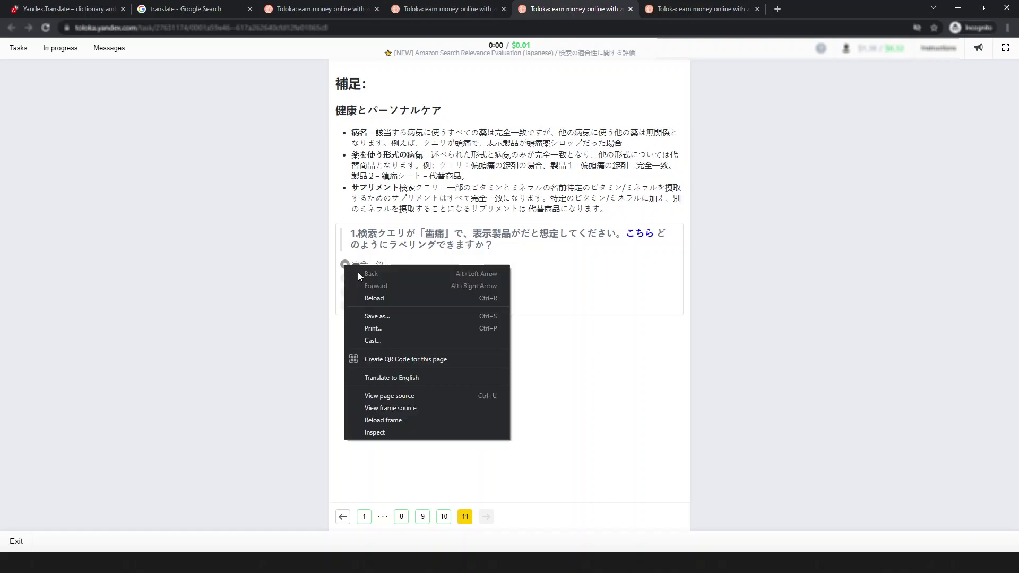
click(378, 433)
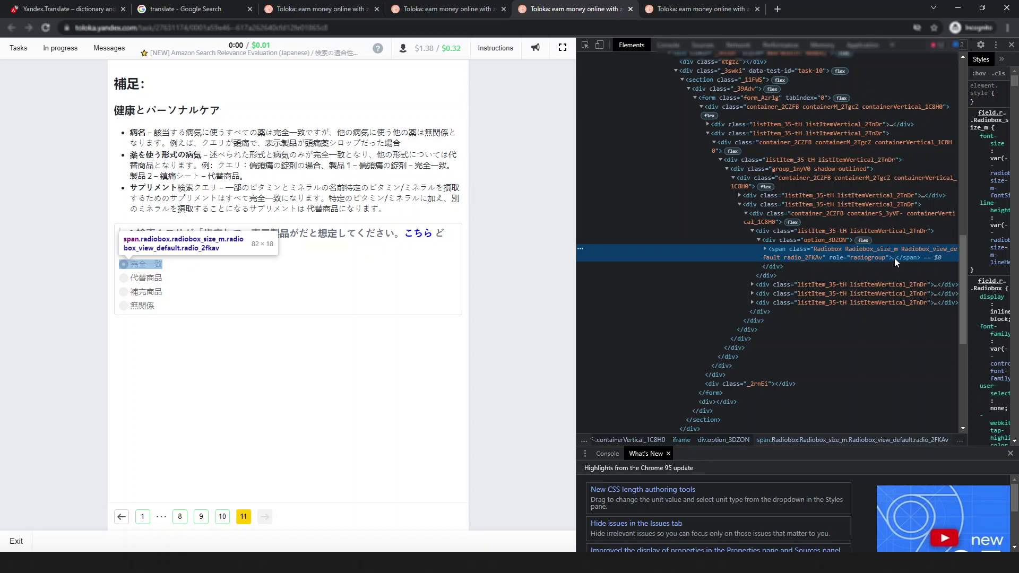
click(893, 258)
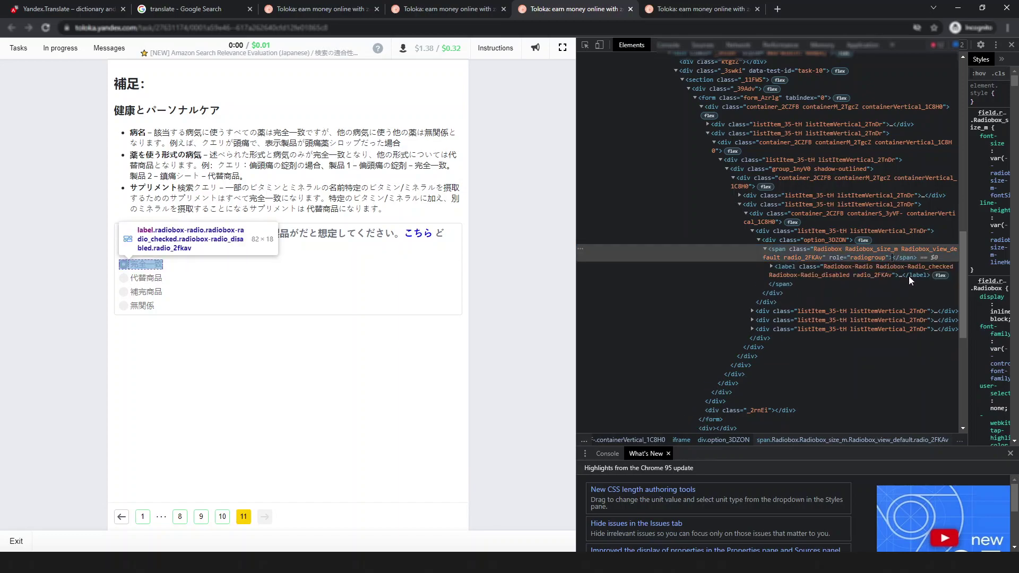
click(899, 277)
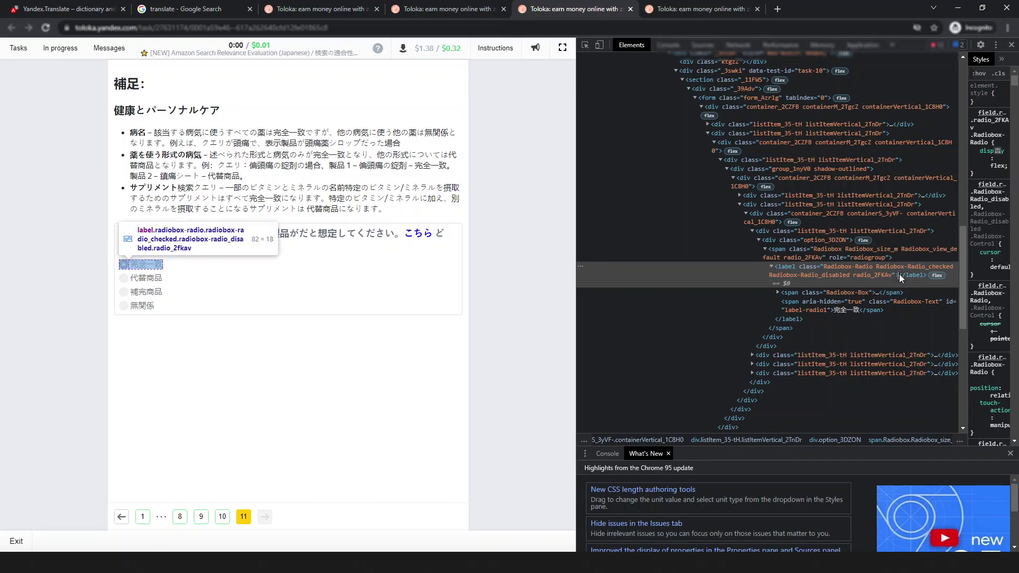
click(845, 307)
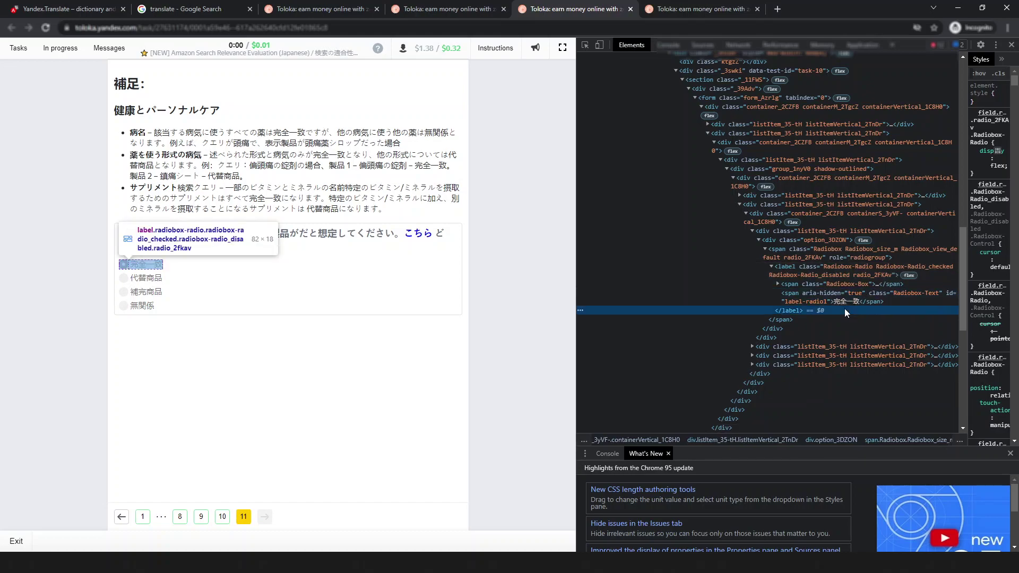
double_click(845, 301)
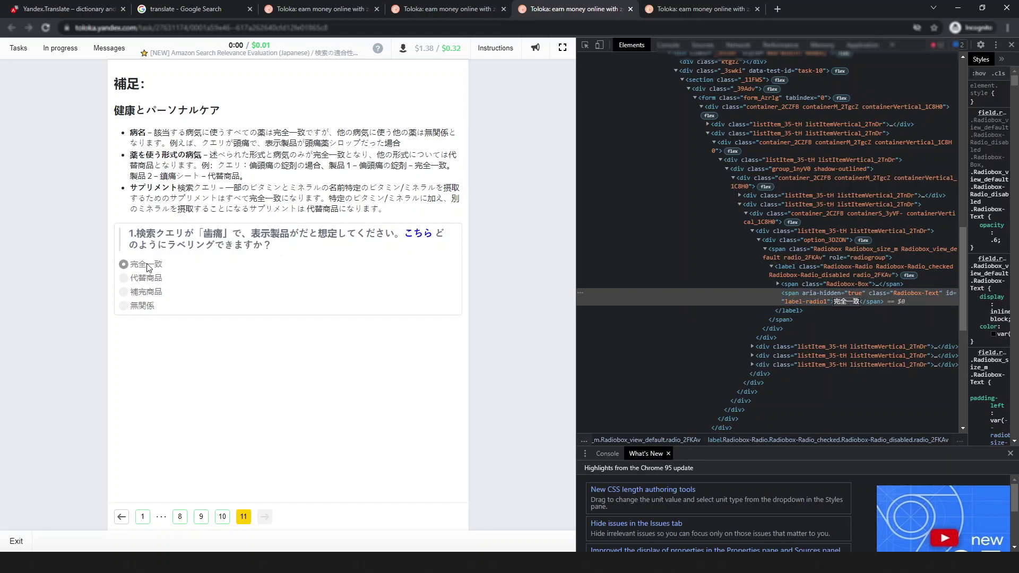
right_click(847, 301)
click(880, 339)
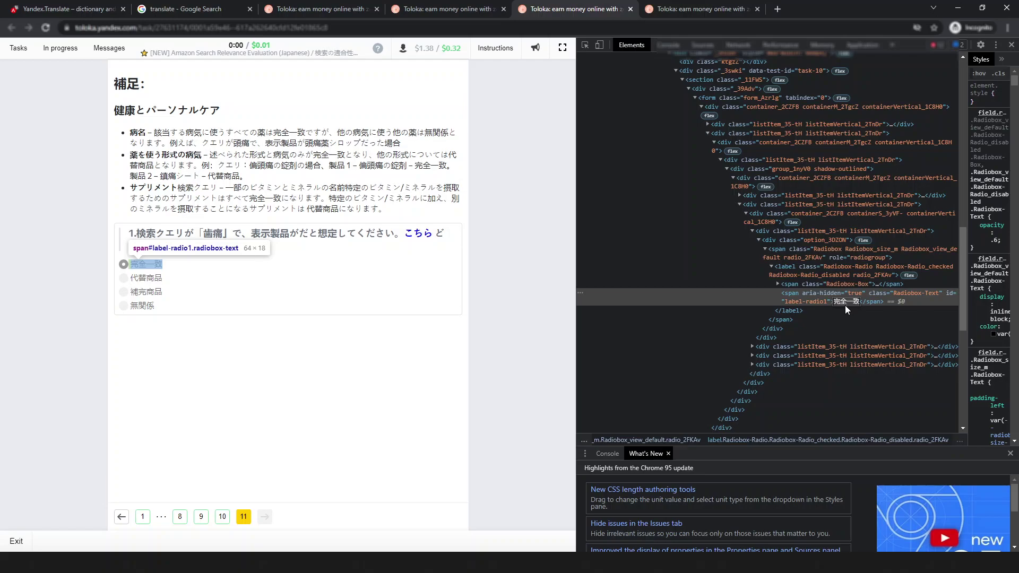
- Replace the source text in Yandex Translate with the copied 完全一致 to translate it into English
click(63, 8)
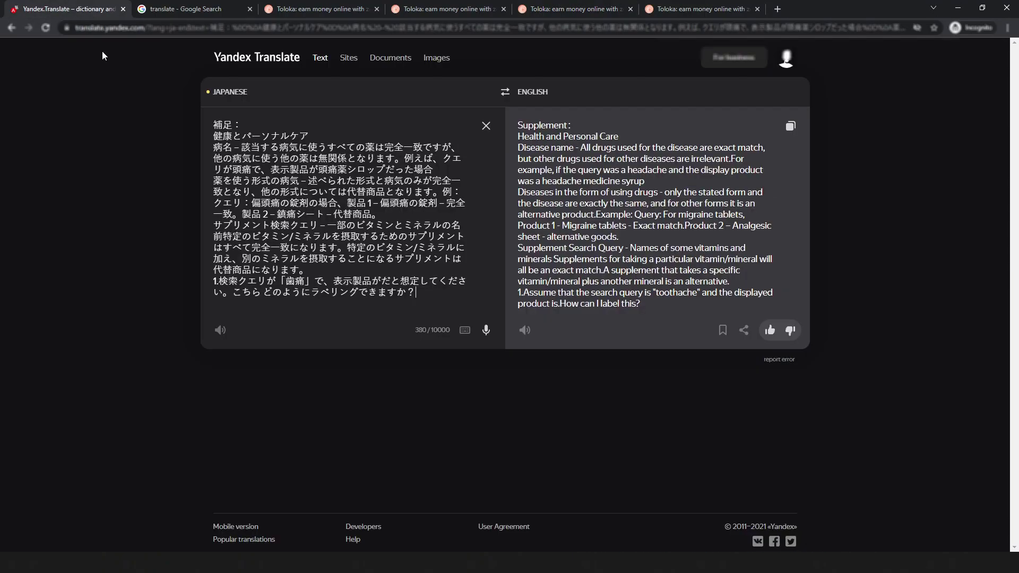
click(486, 126)
right_click(256, 143)
click(288, 228)
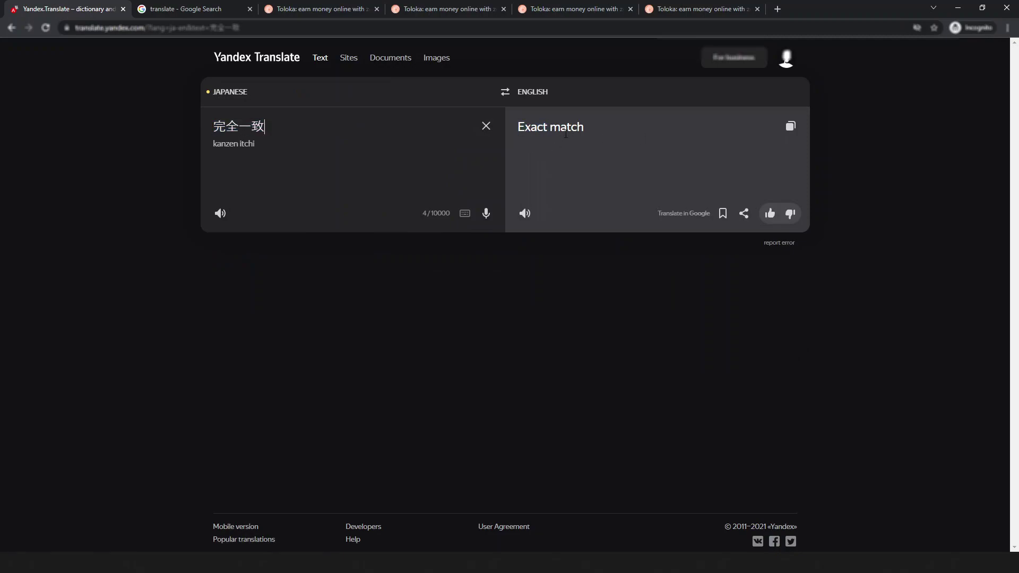
- Return to the Toloka training, inspect the 代替商品 option, expand its nested elements and copy its label text
click(569, 9)
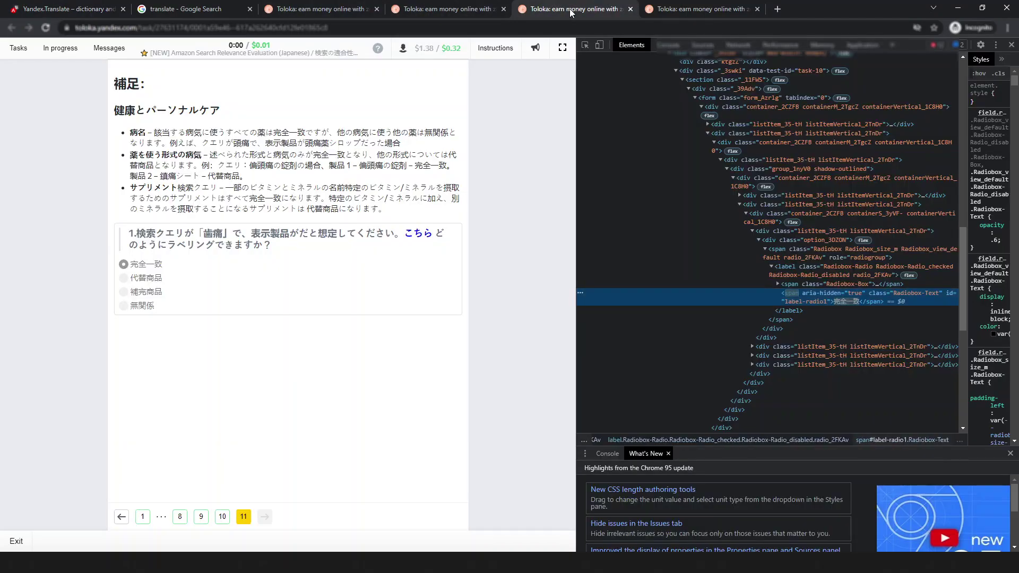
click(127, 278)
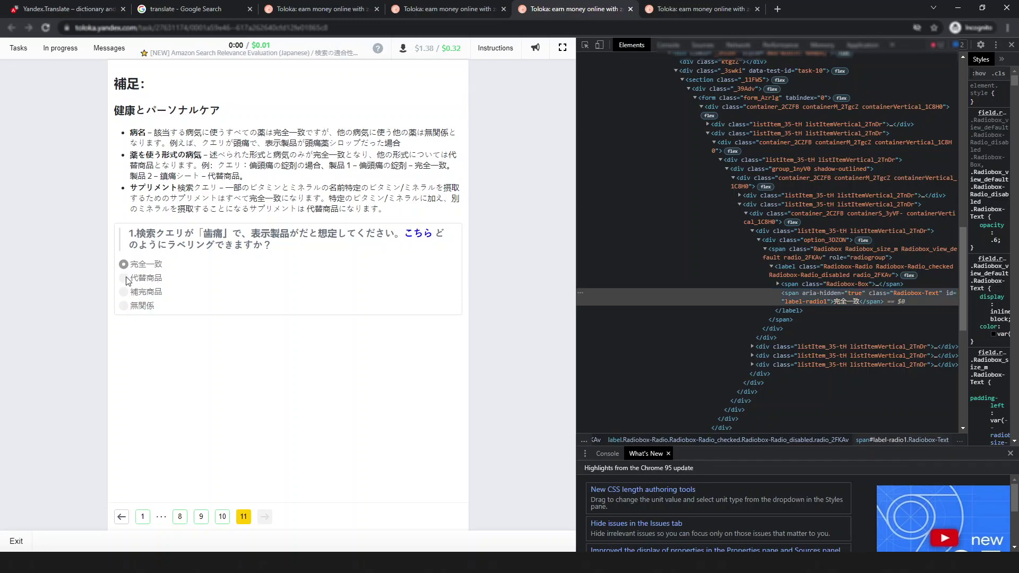
right_click(127, 278)
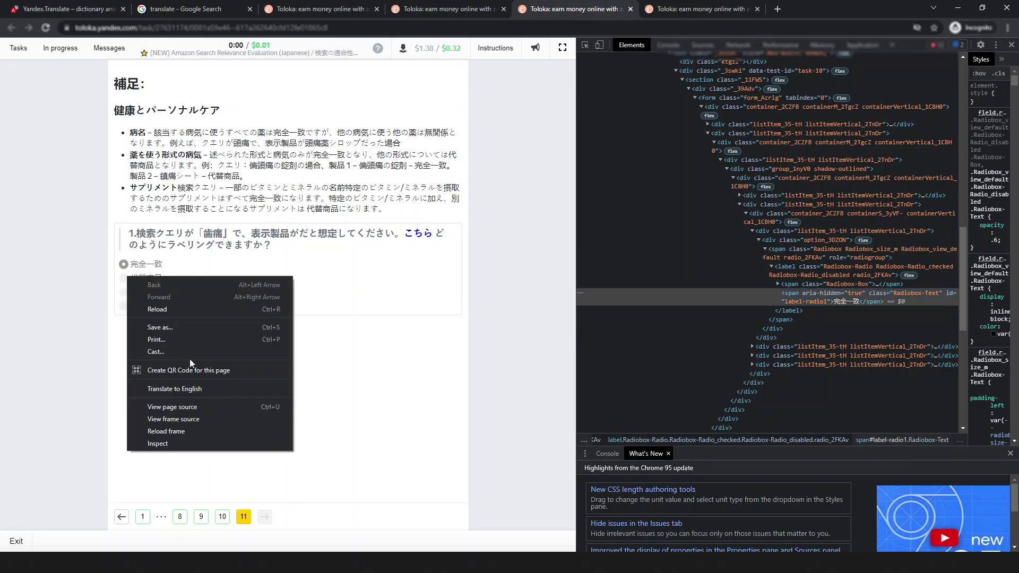
click(165, 442)
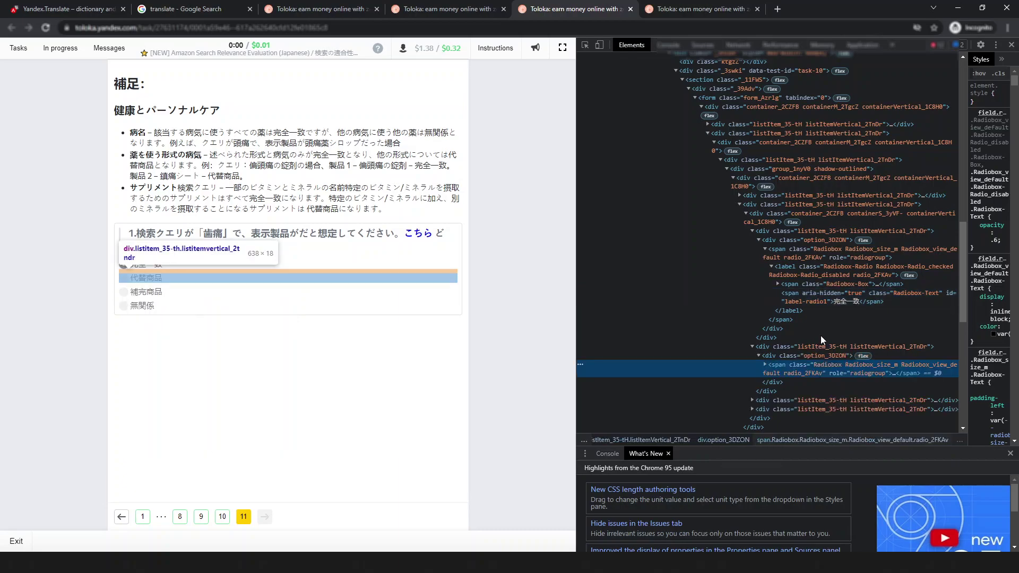
click(893, 375)
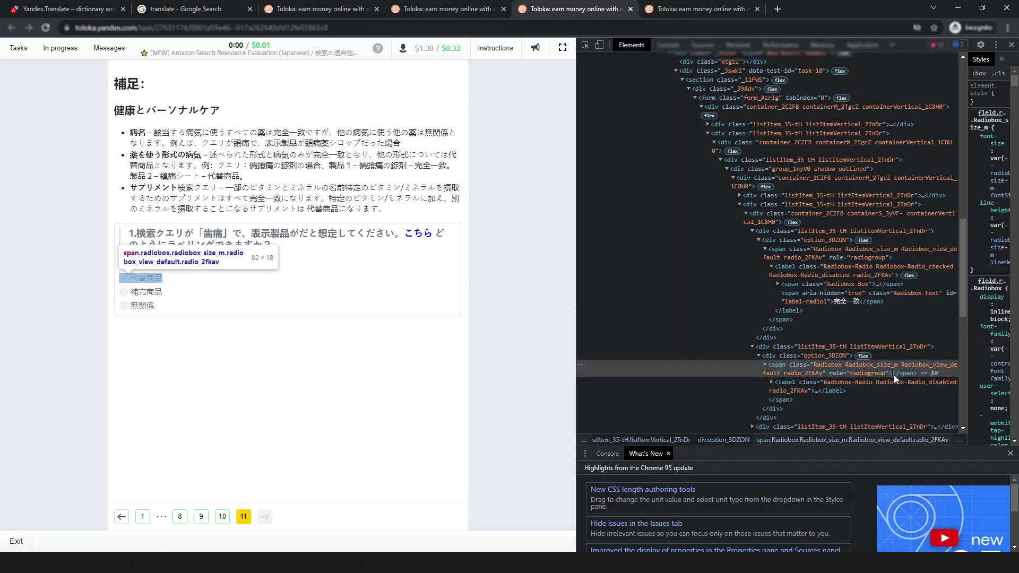
click(819, 393)
key(Right)
click(845, 415)
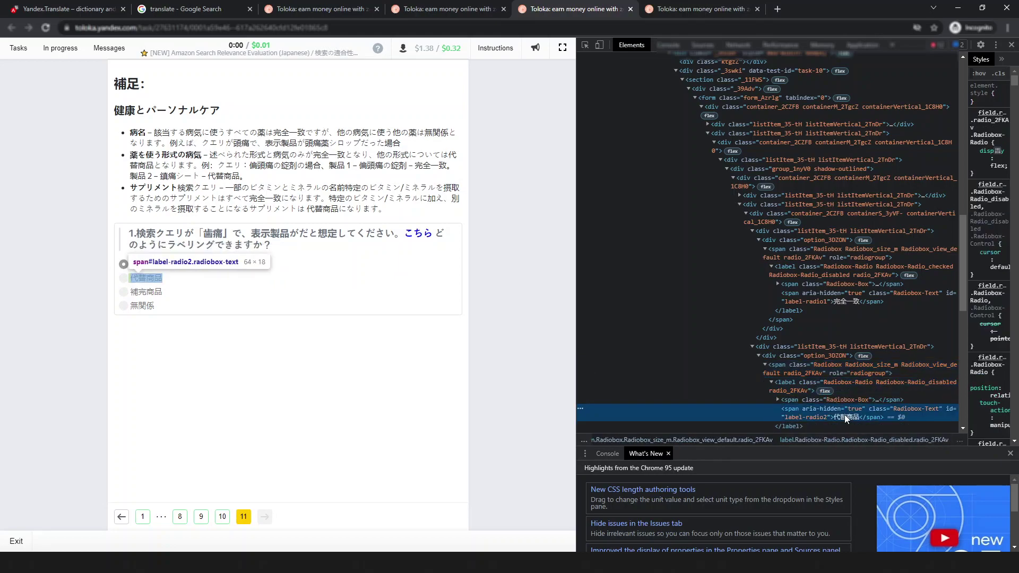
double_click(845, 418)
right_click(845, 418)
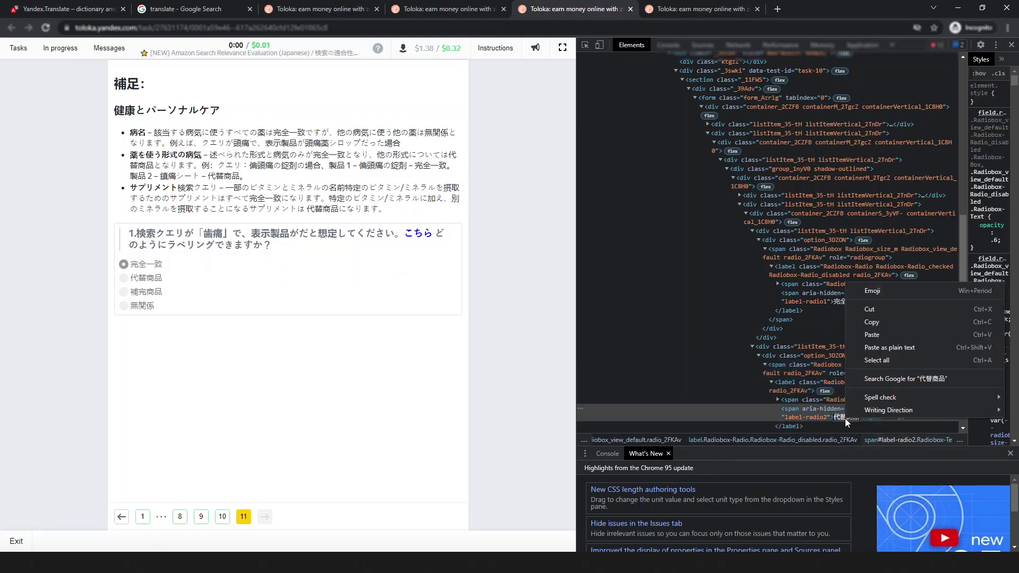
click(873, 322)
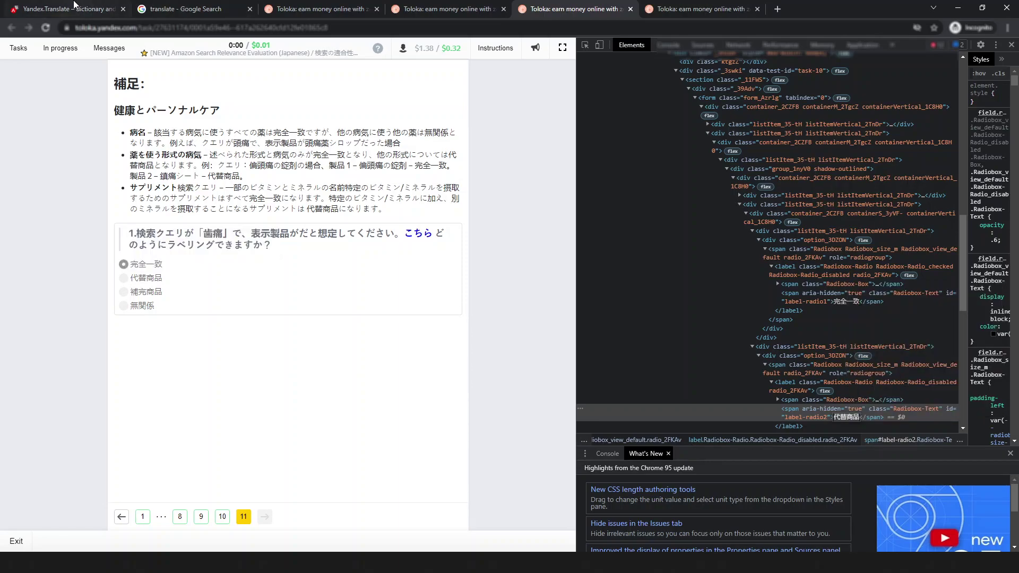
- Translate the copied 代替商品 into English in Yandex Translate, replacing the previous text, and return to training page 11 in Toloka
click(75, 5)
click(485, 125)
right_click(310, 132)
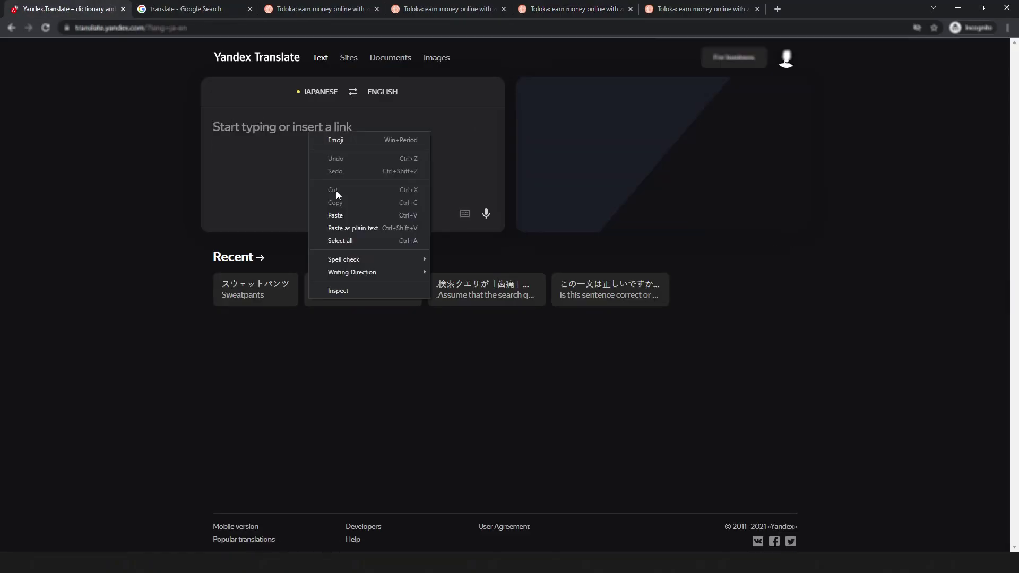
click(340, 213)
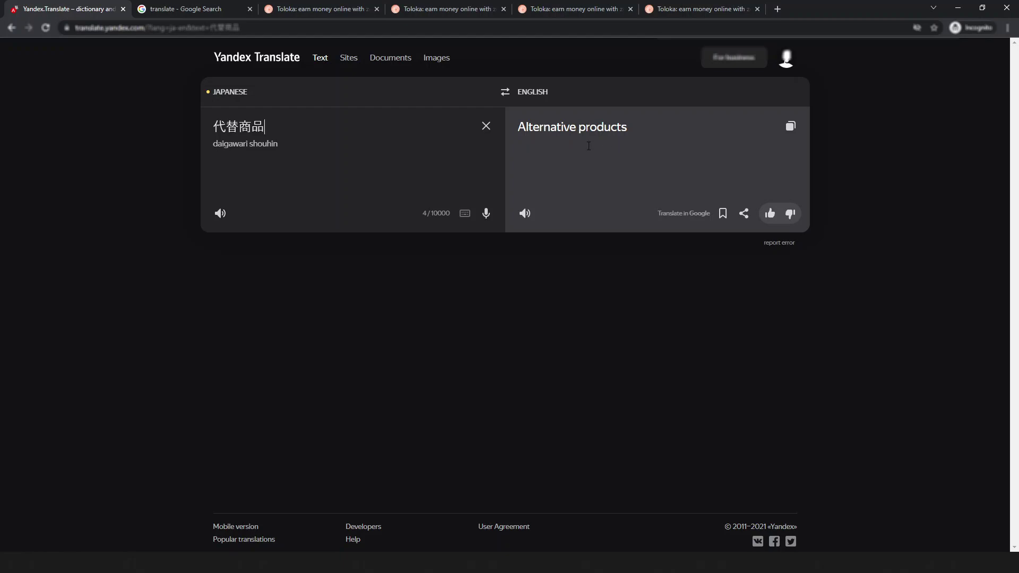
click(300, 9)
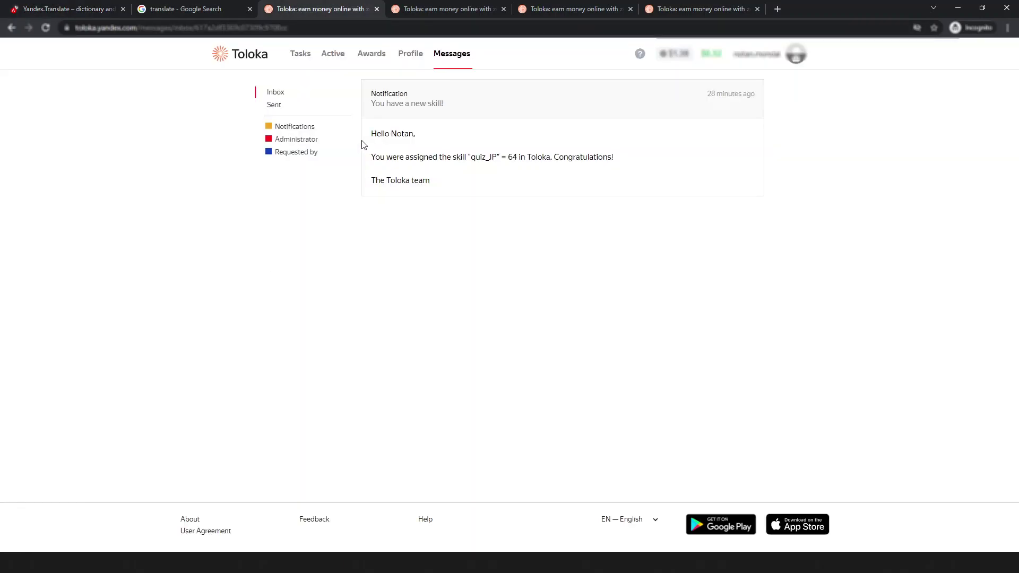
click(589, 6)
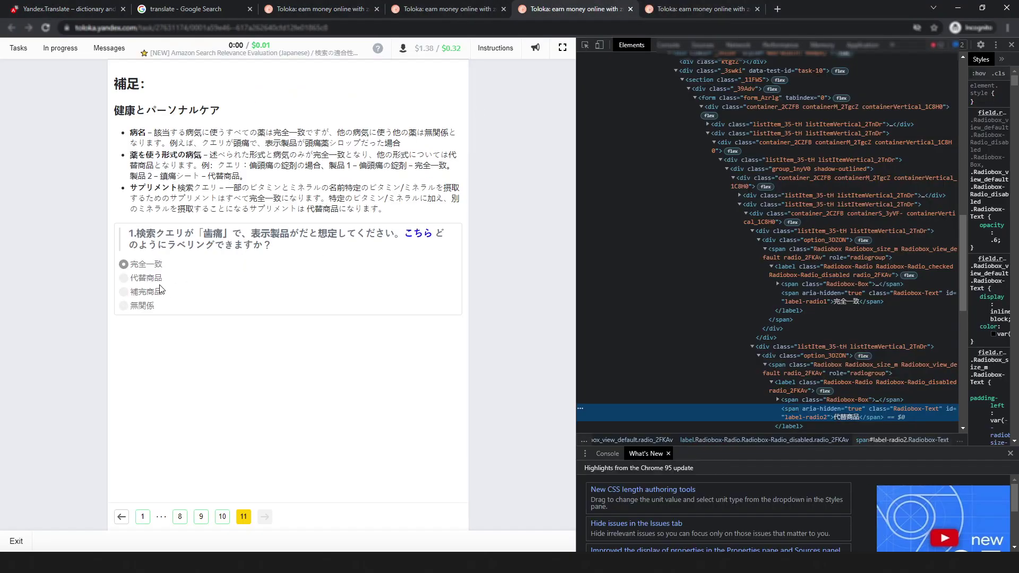